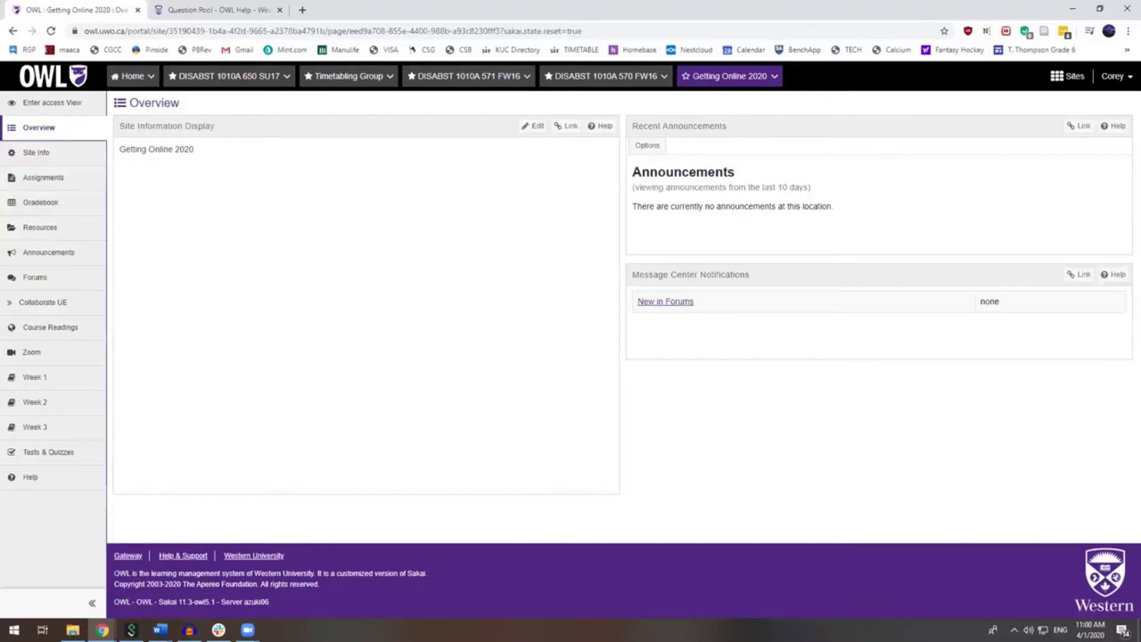
Step: Open the Question Pools page in the site's Tests & Quizzes tool
{"action": "key", "text": "alt+Tab"}
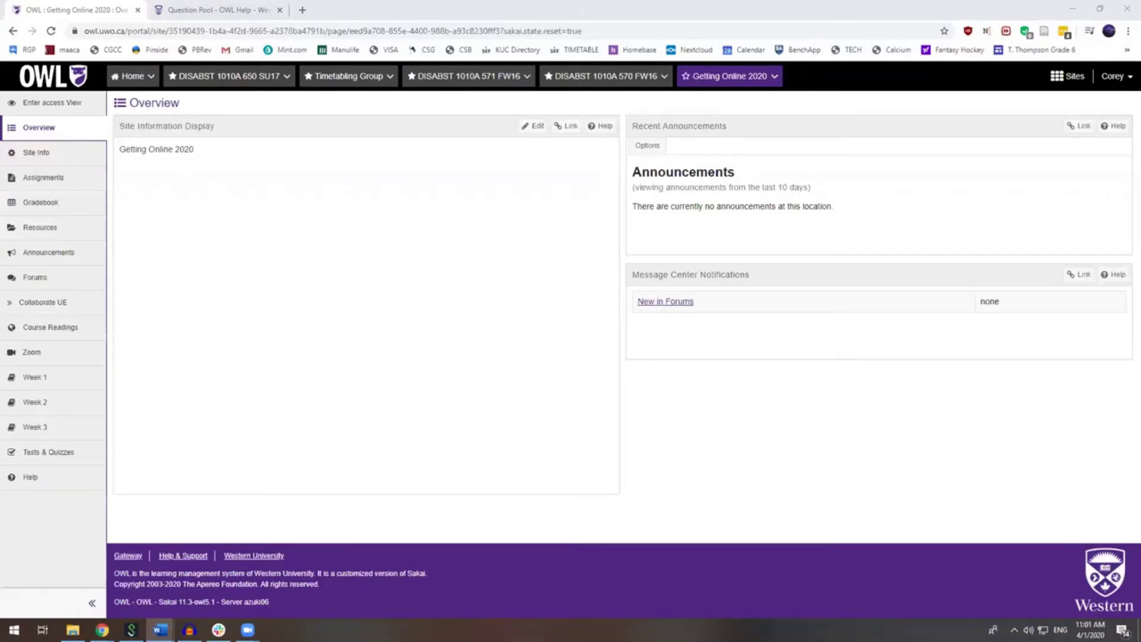
{"action": "left_click", "coordinate": [211, 358]}
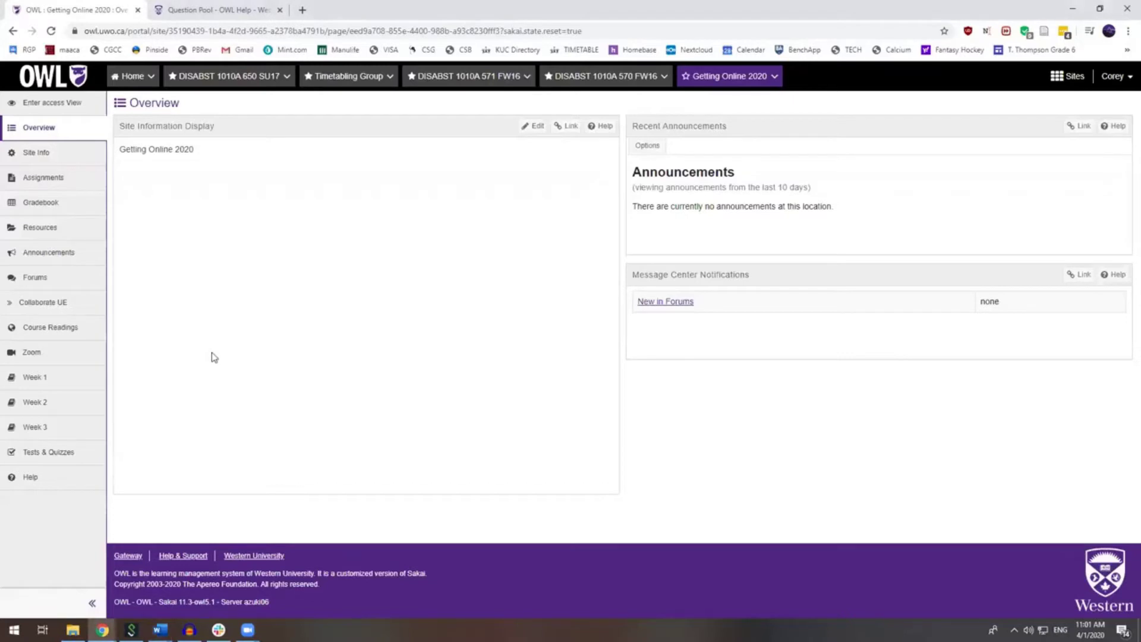
{"action": "left_click", "coordinate": [40, 455]}
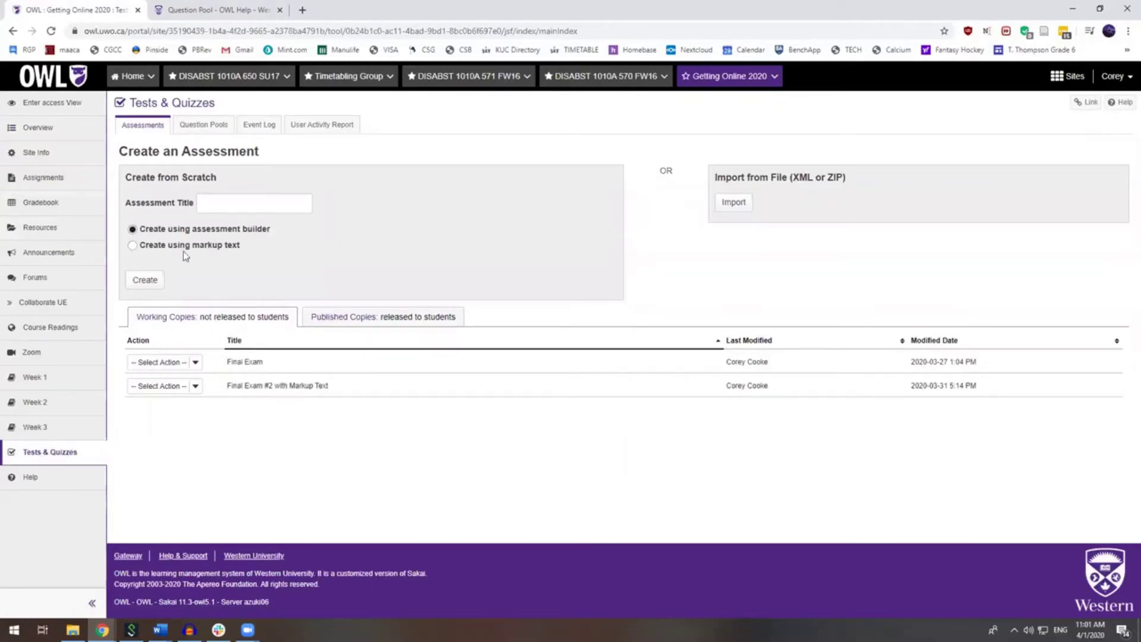
{"action": "left_click", "coordinate": [215, 128]}
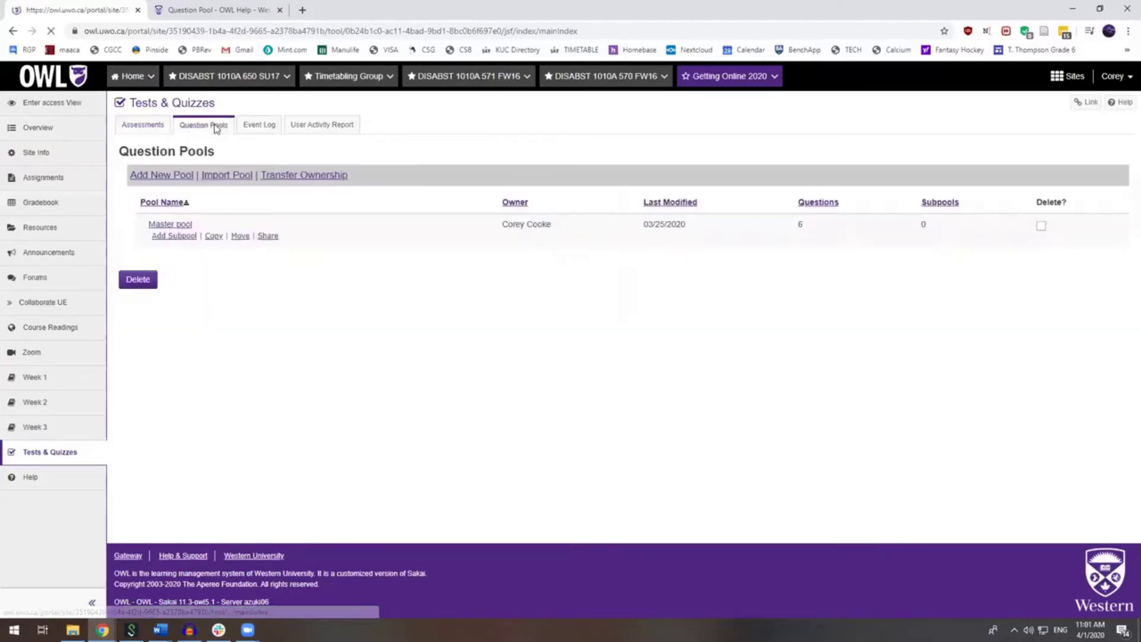
{"action": "left_click", "coordinate": [161, 176]}
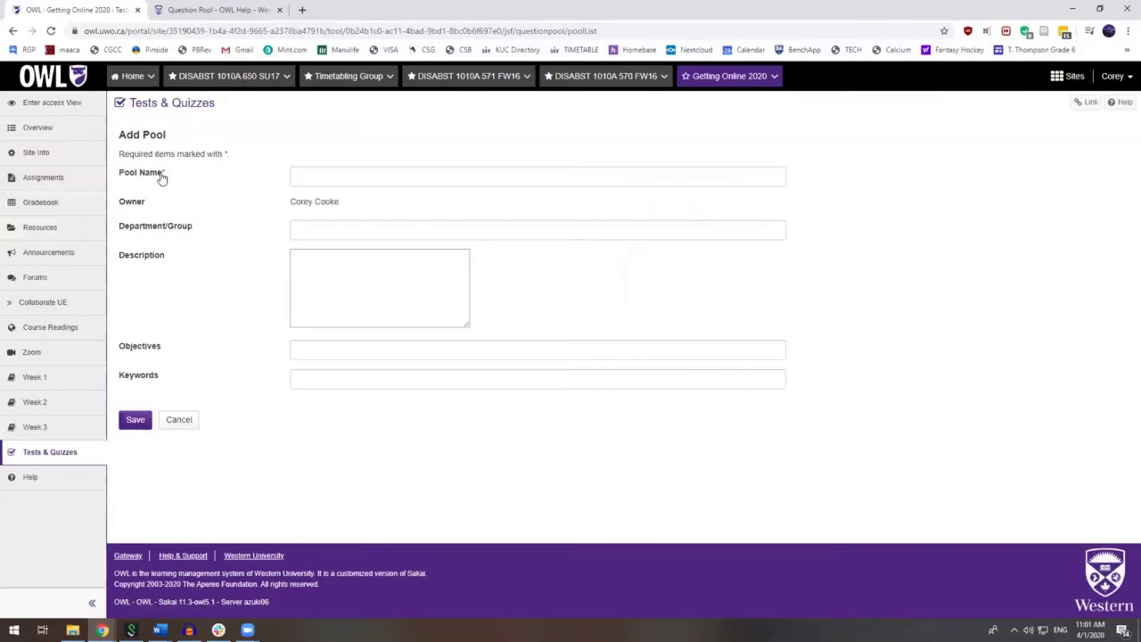
{"action": "left_click", "coordinate": [314, 174]}
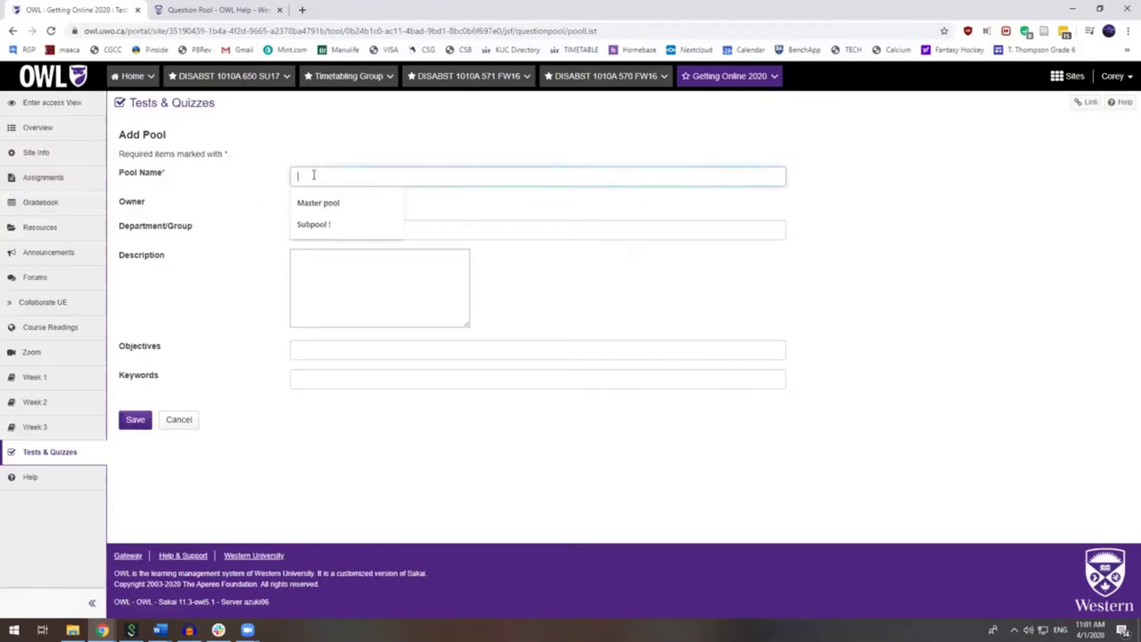
{"action": "left_click", "coordinate": [318, 203]}
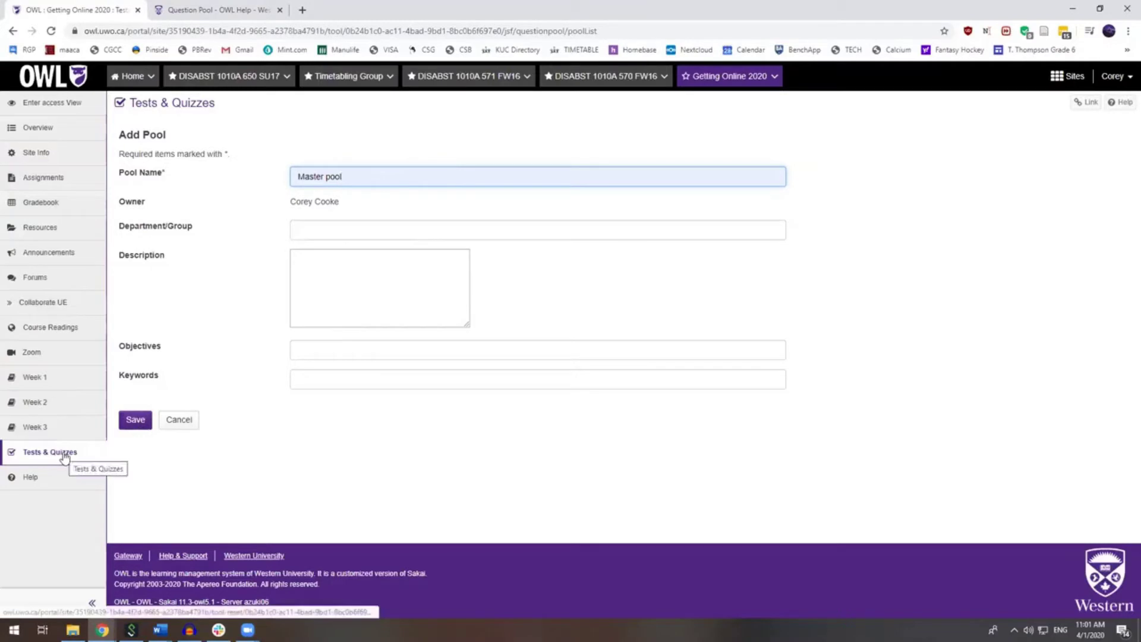
{"action": "left_click", "coordinate": [180, 423]}
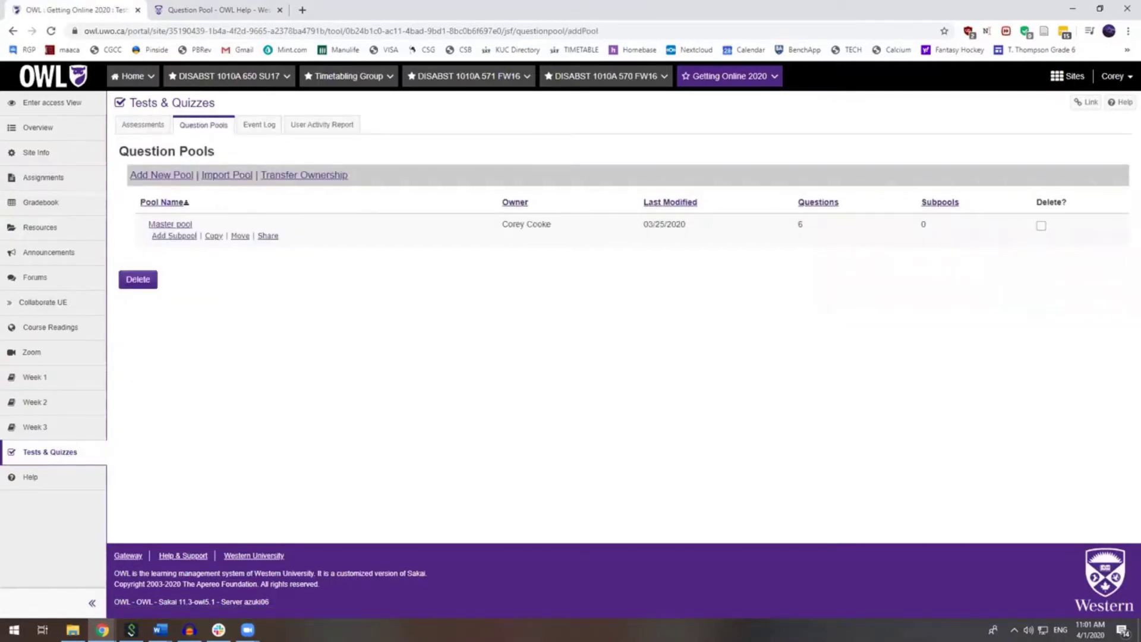
{"action": "key", "text": "alt+Tab"}
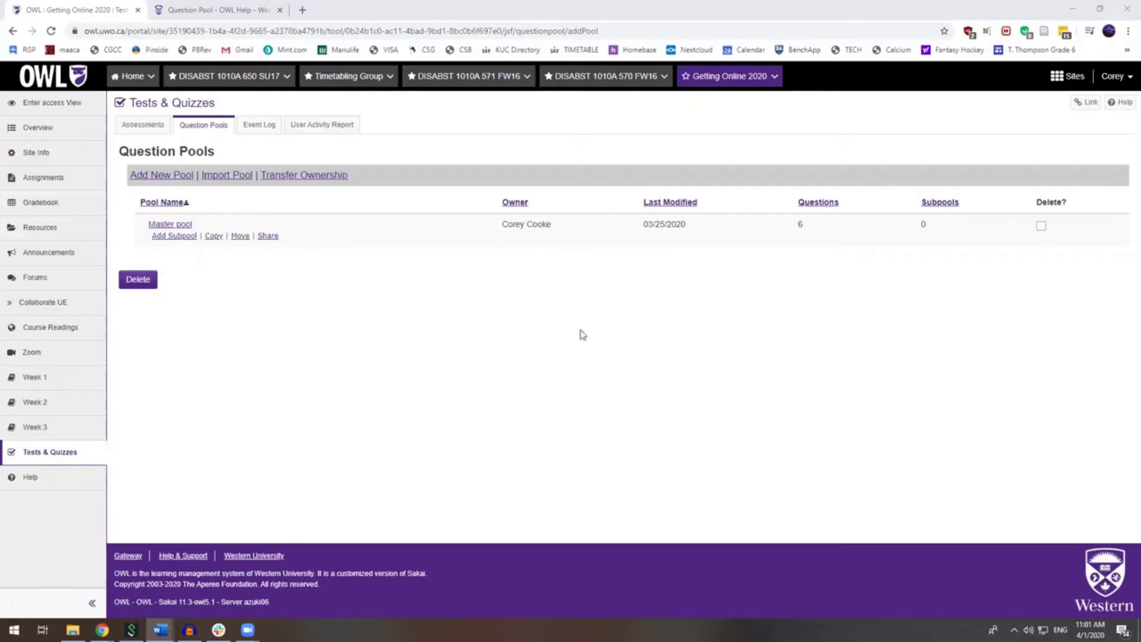
Step: Create a new assessment titled "Test" in Tests & Quizzes using the assessment builder
{"action": "left_click", "coordinate": [63, 453]}
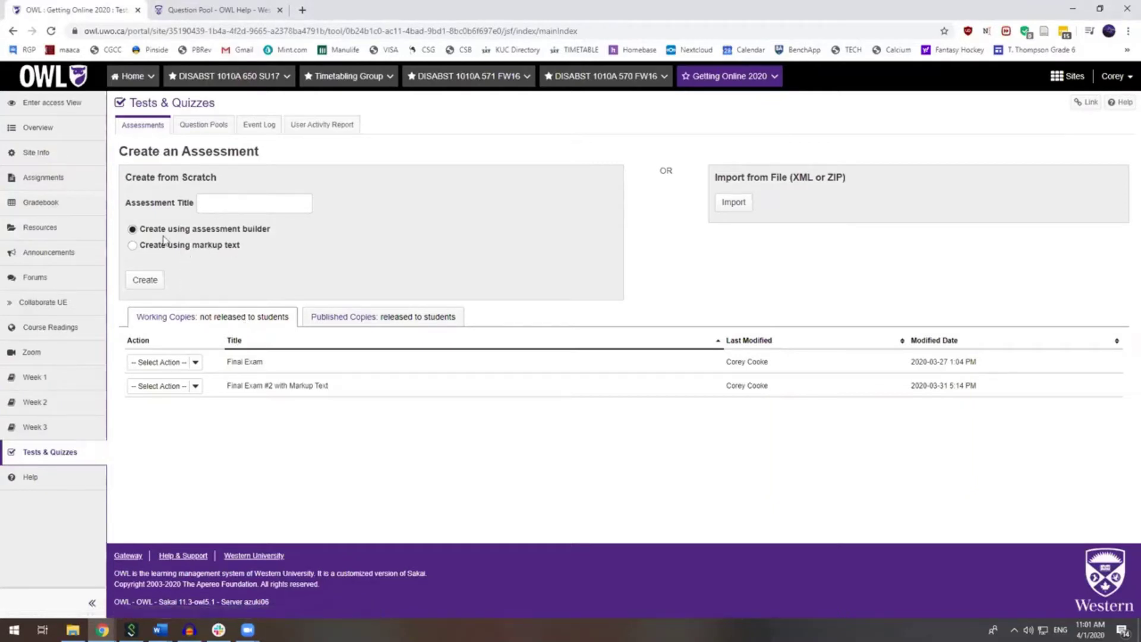
{"action": "left_click", "coordinate": [272, 200]}
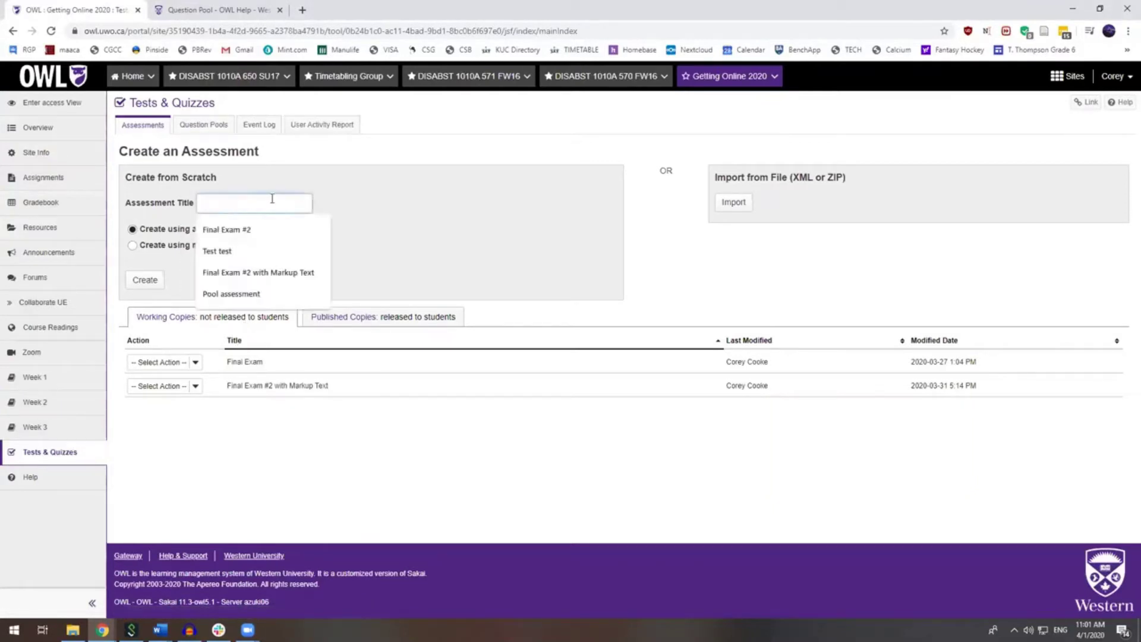
{"action": "type", "text": "Test"}
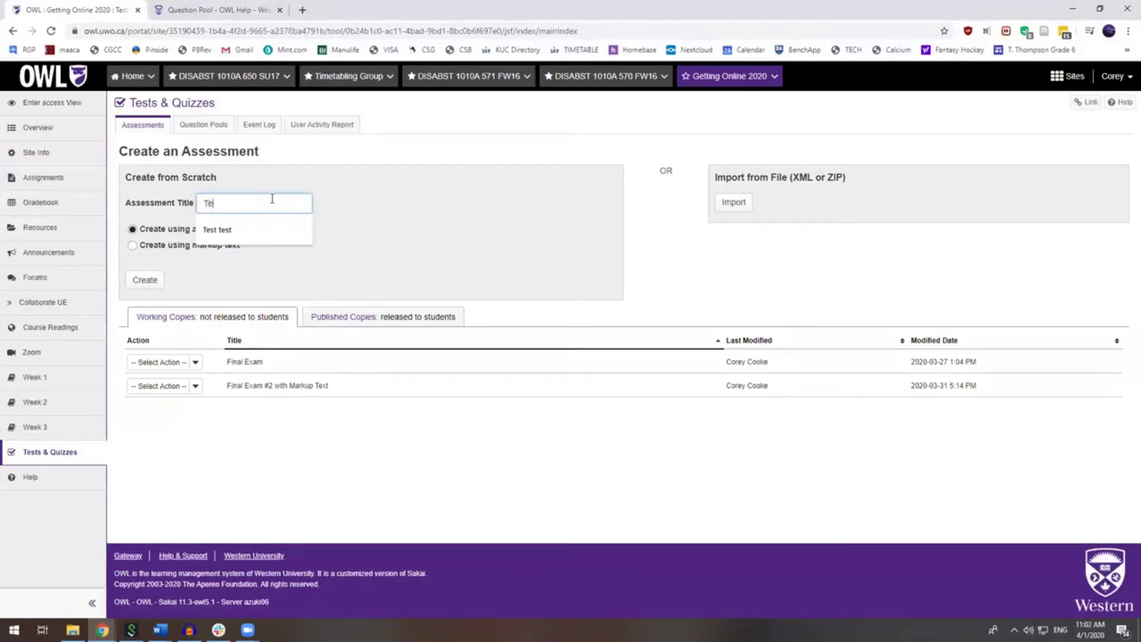
{"action": "left_click", "coordinate": [208, 264]}
{"action": "left_click", "coordinate": [143, 280]}
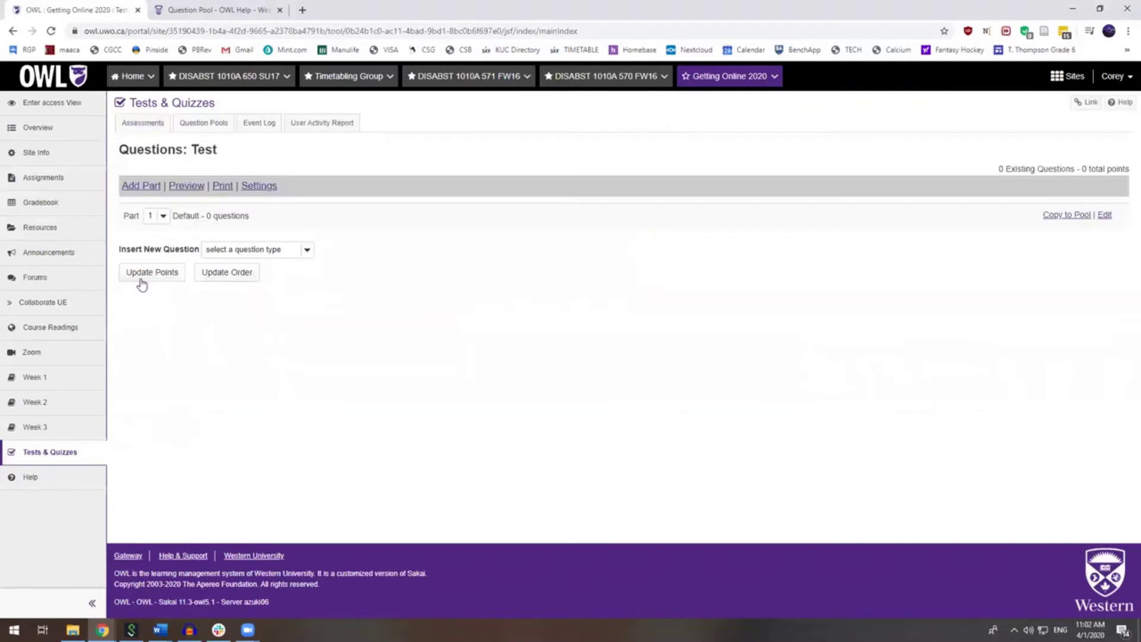
Step: Start a multiple-choice question in the Test assessment and assign it to the Master pool question pool
{"action": "left_click", "coordinate": [305, 251]}
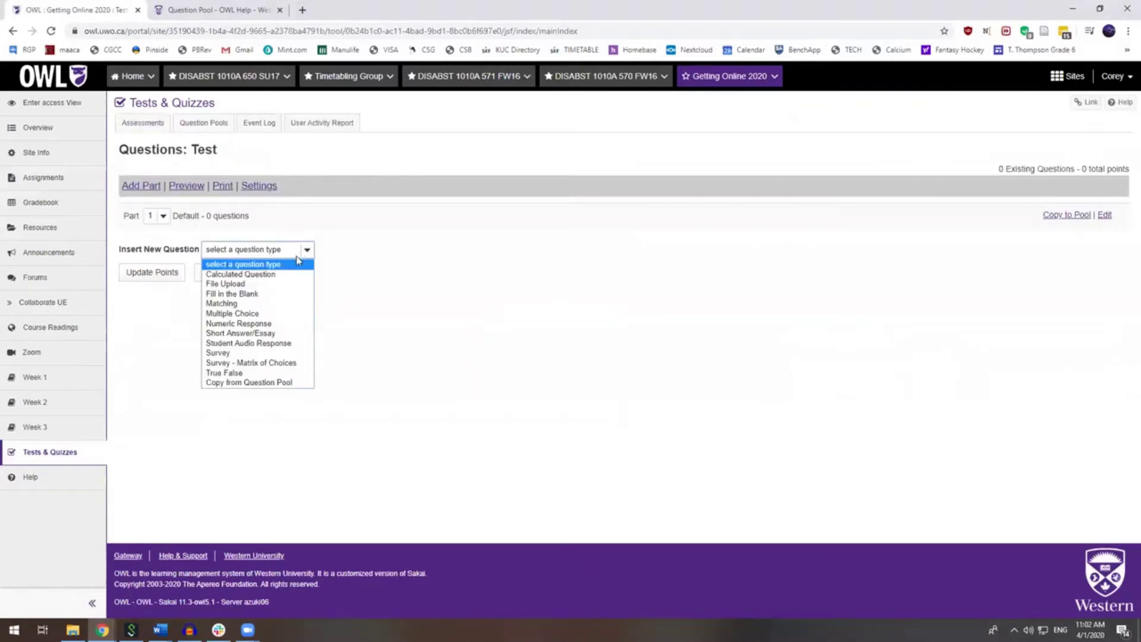
{"action": "left_click", "coordinate": [268, 313]}
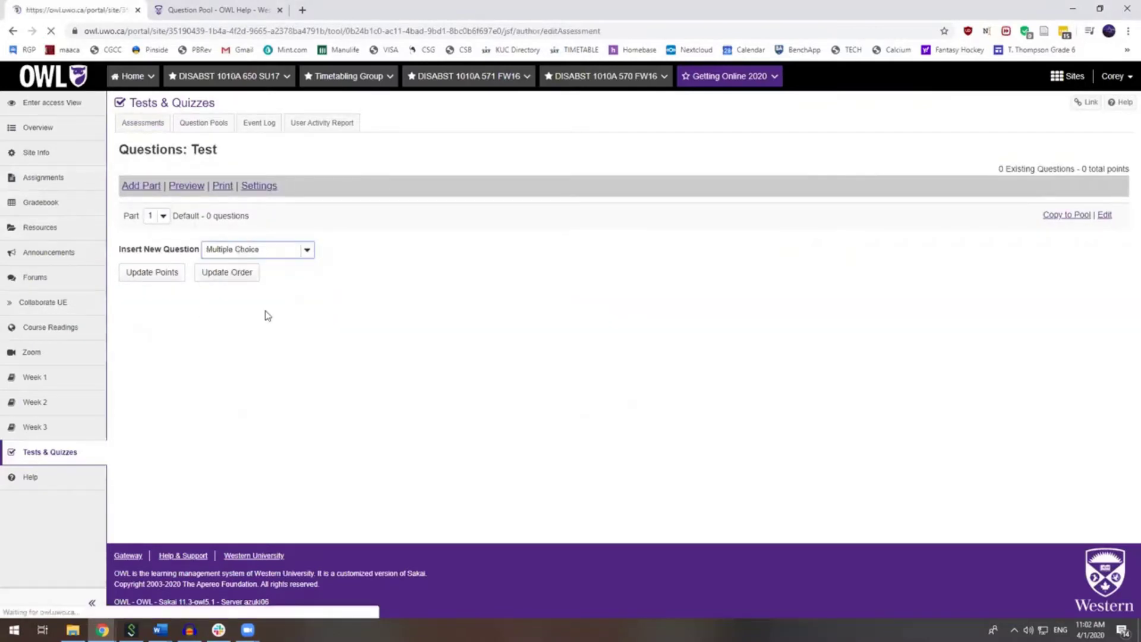
{"action": "scroll", "coordinate": [355, 245], "scroll_direction": "down", "scroll_amount": 3}
{"action": "scroll", "coordinate": [355, 244], "scroll_direction": "down", "scroll_amount": 9}
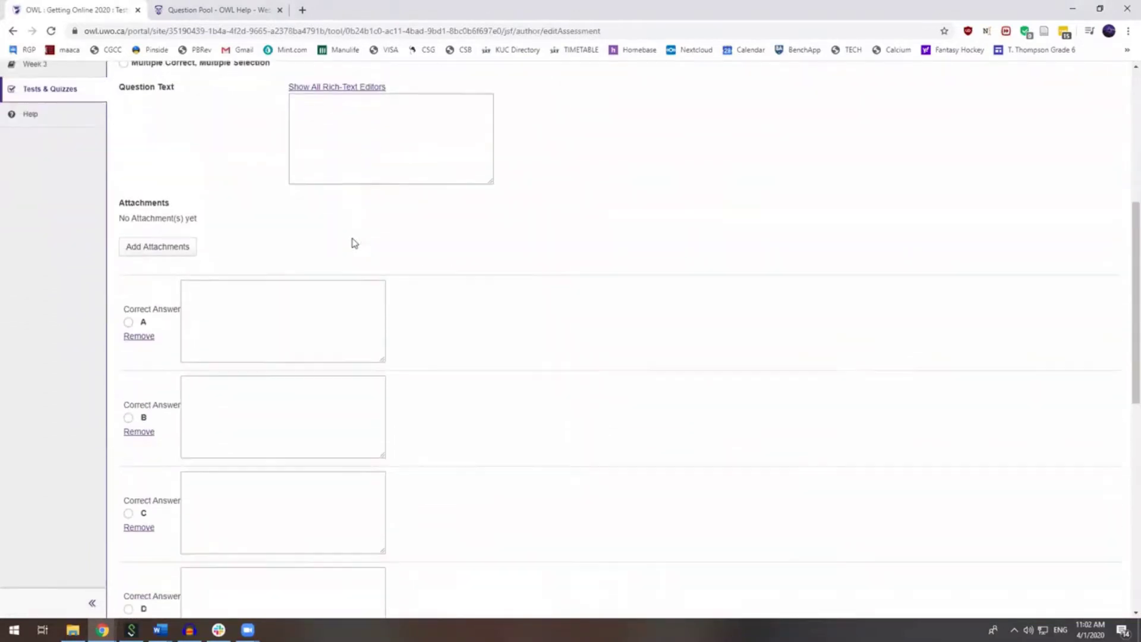
{"action": "scroll", "coordinate": [354, 243], "scroll_direction": "down", "scroll_amount": 4}
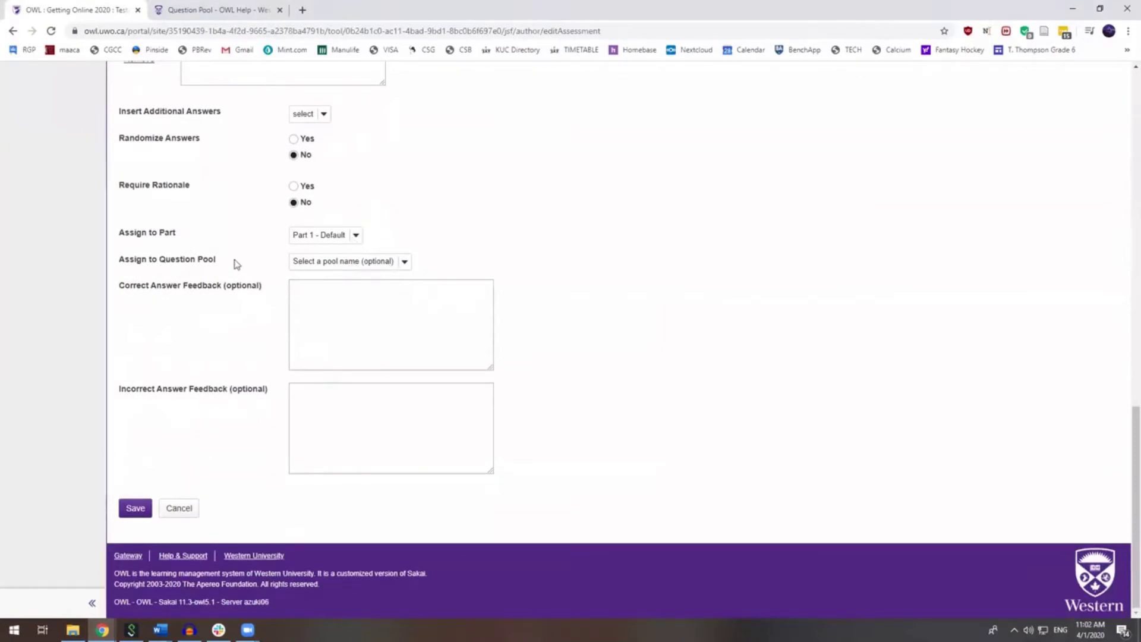
{"action": "left_click", "coordinate": [405, 264]}
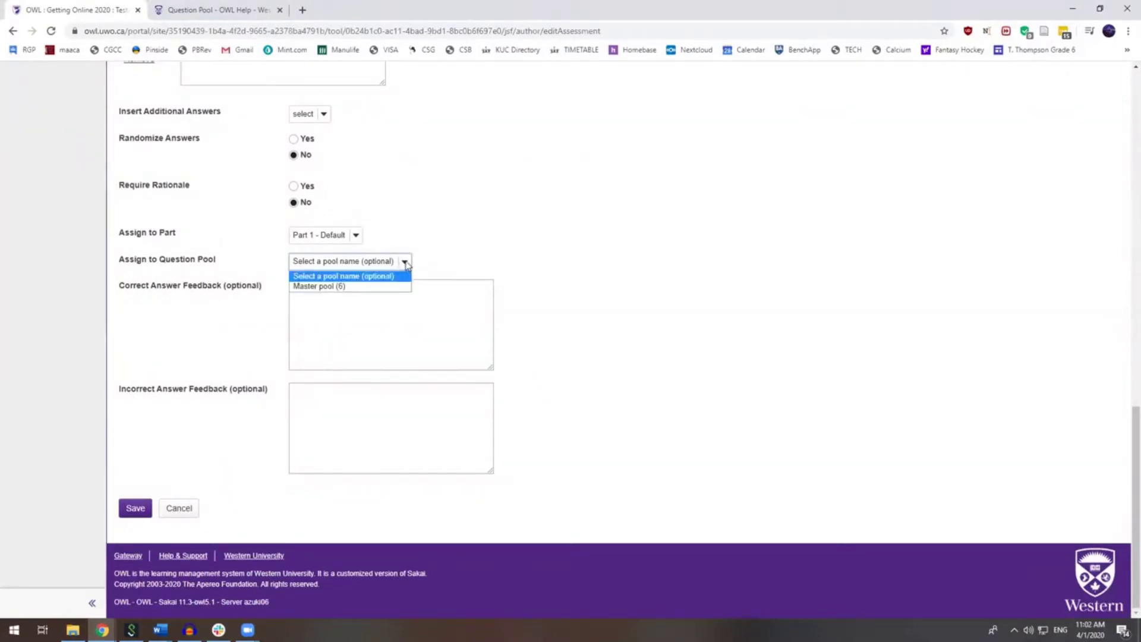
{"action": "left_click", "coordinate": [352, 287]}
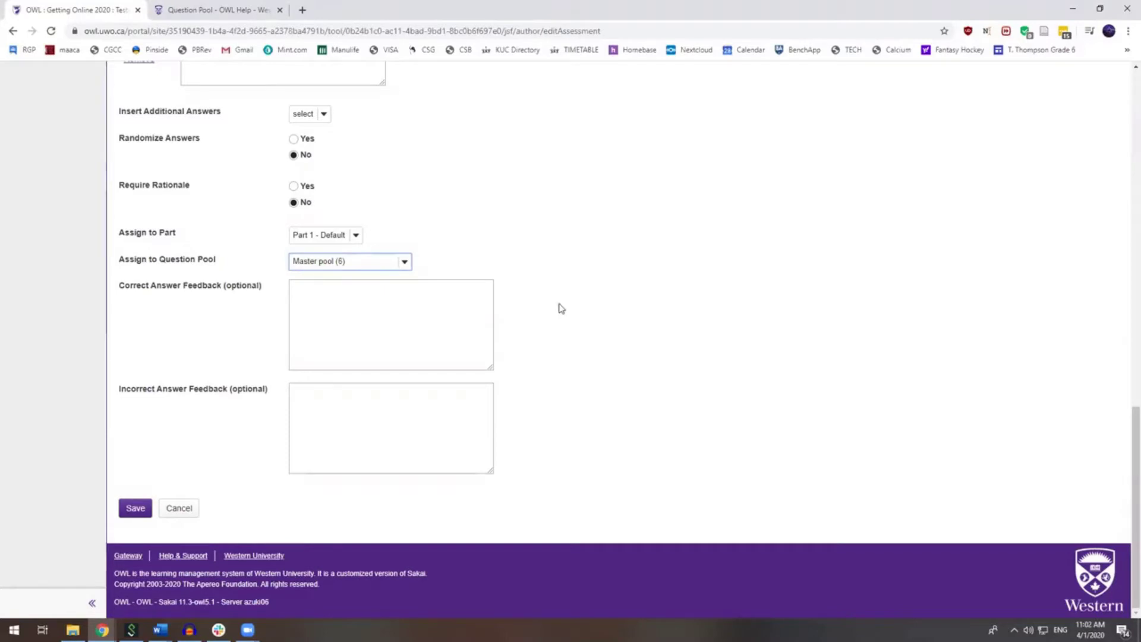
{"action": "left_click", "coordinate": [661, 304]}
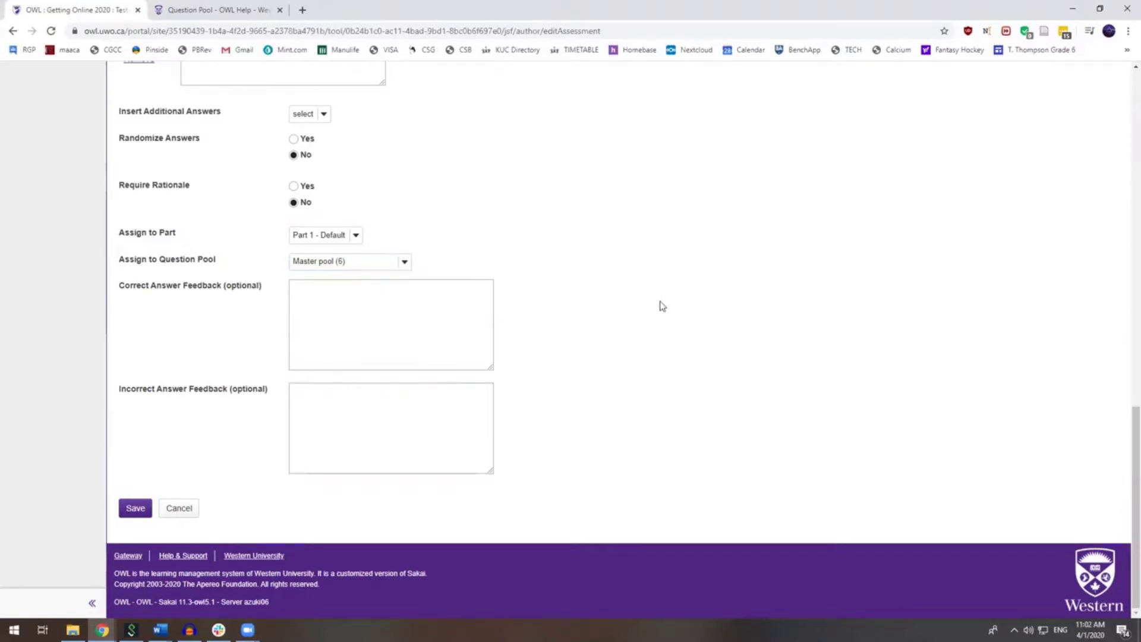
{"action": "scroll", "coordinate": [409, 316], "scroll_direction": "up", "scroll_amount": 1}
{"action": "scroll", "coordinate": [409, 316], "scroll_direction": "up", "scroll_amount": 15}
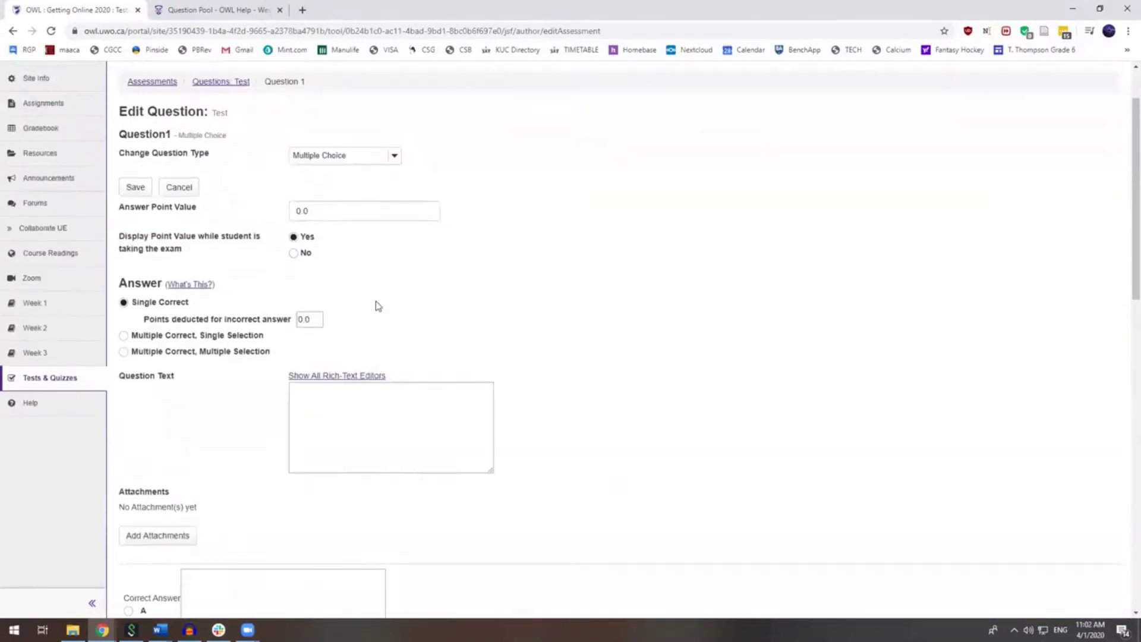
Step: Return to the assessment list and open the working copy "Final Exam #2 with Markup Text" for editing
{"action": "left_click", "coordinate": [55, 460]}
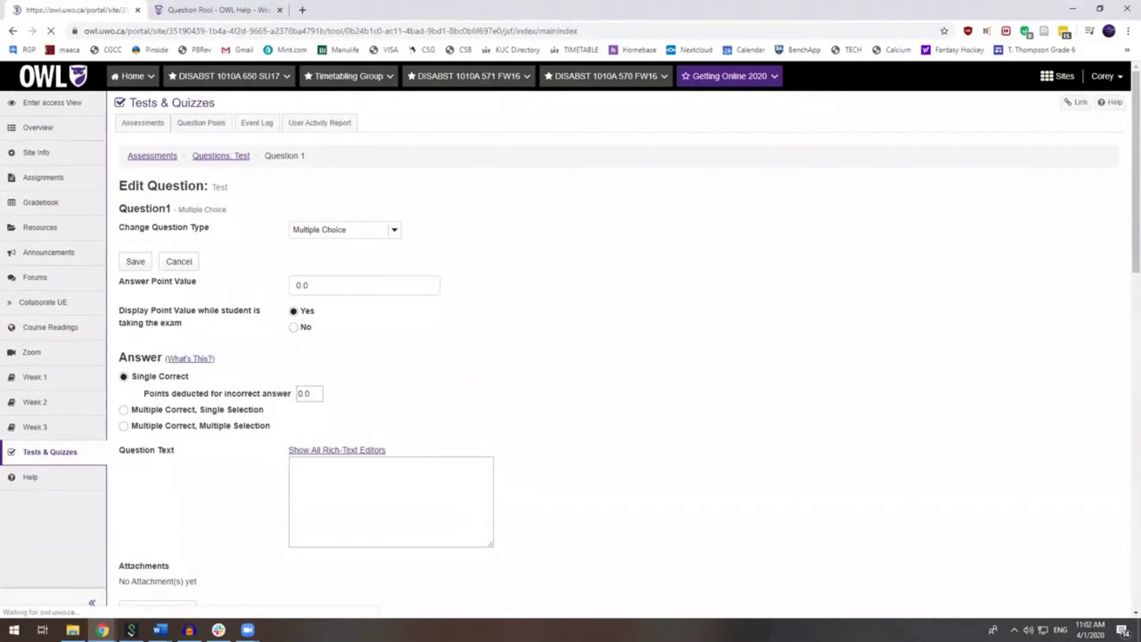
{"action": "key", "text": "alt+Tab"}
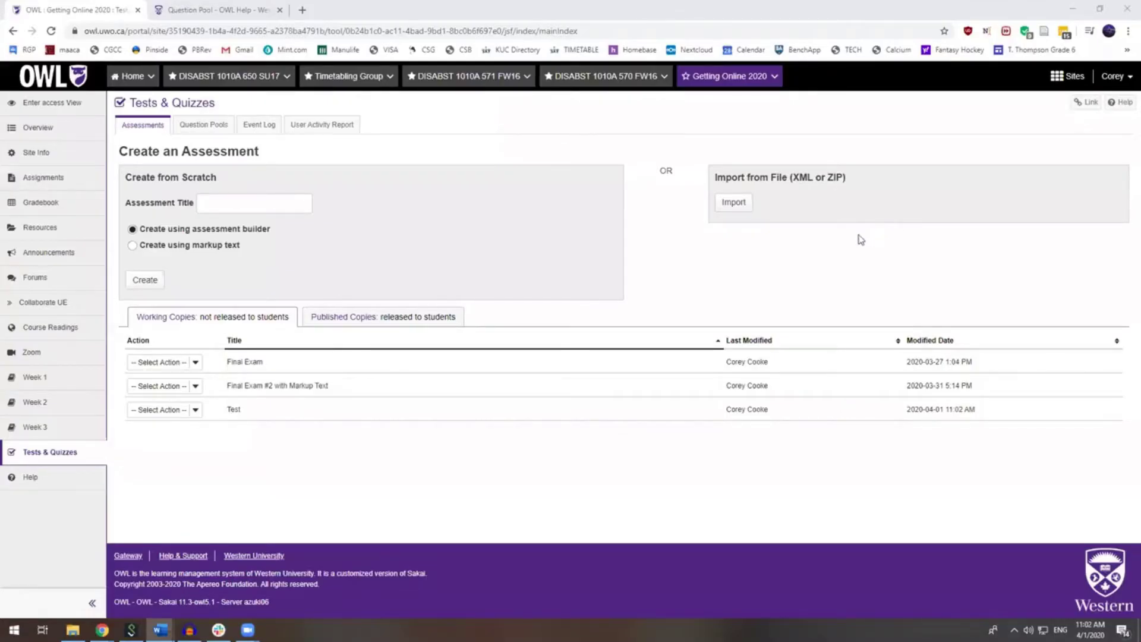
{"action": "left_click", "coordinate": [195, 386]}
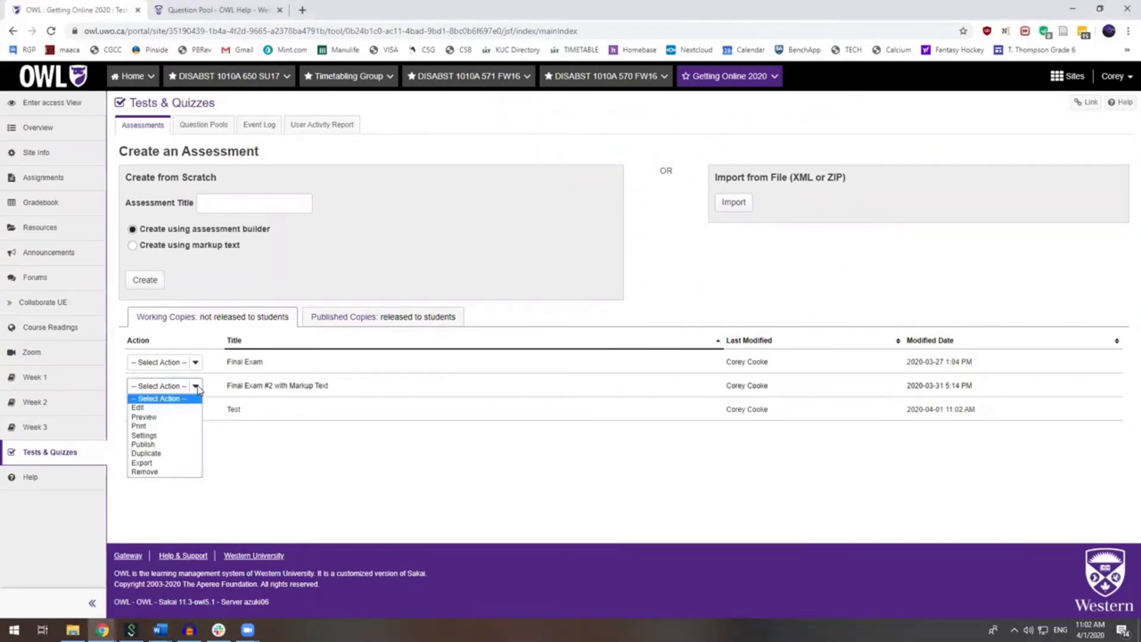
{"action": "left_click", "coordinate": [374, 475]}
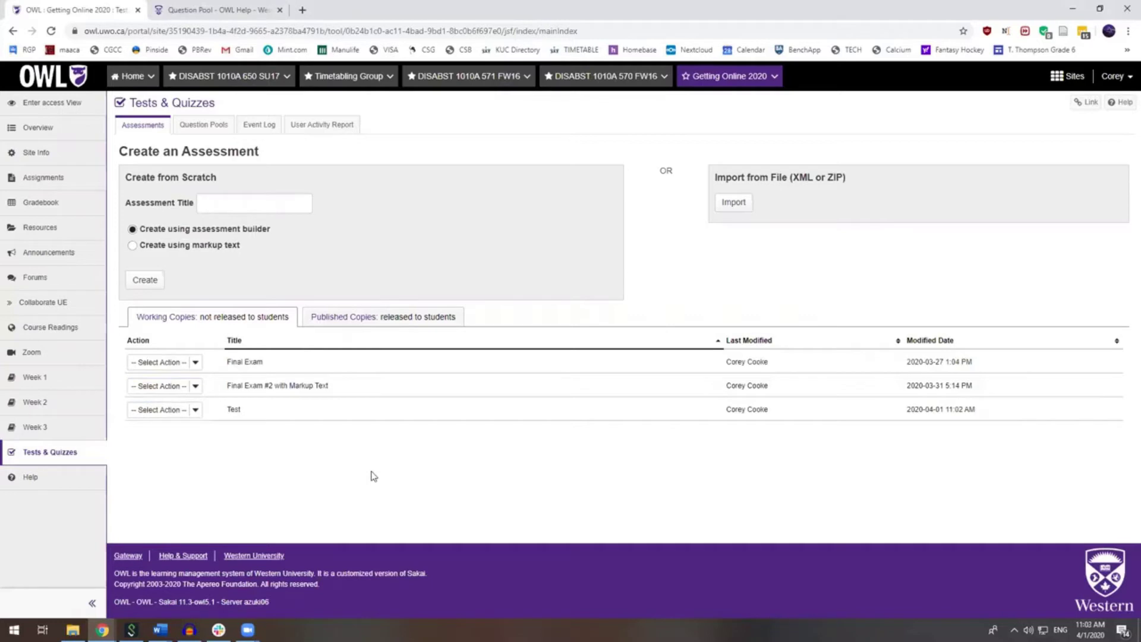
{"action": "left_click", "coordinate": [196, 387]}
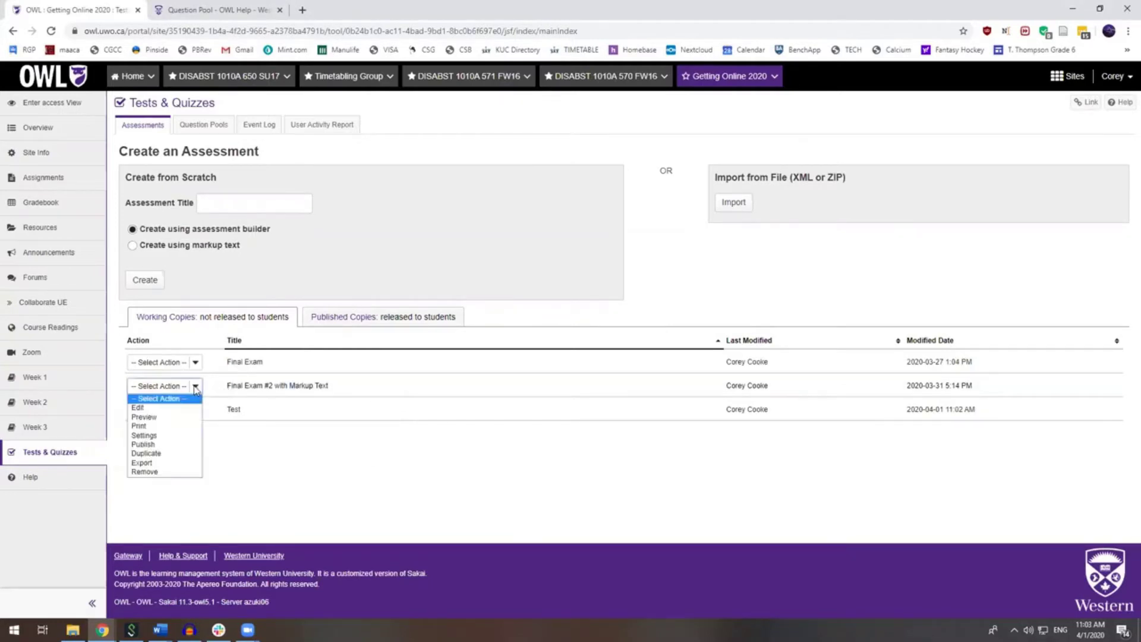
{"action": "left_click", "coordinate": [158, 408]}
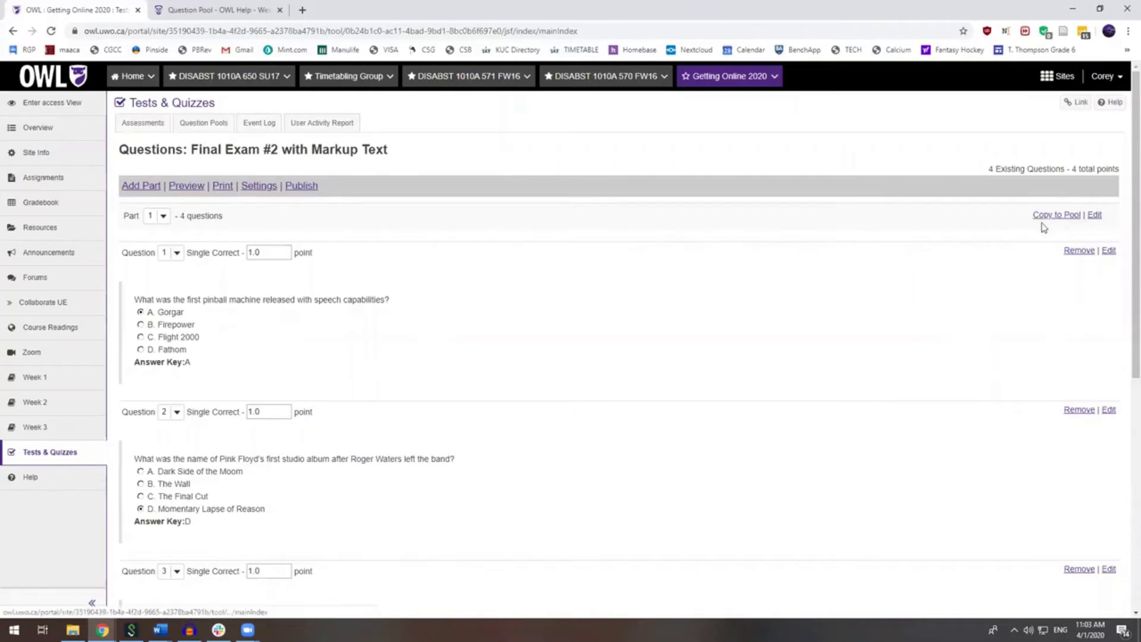
Step: Copy all Part 1 questions of Final Exam #2 with Markup Text to the Master pool
{"action": "left_click", "coordinate": [1061, 215]}
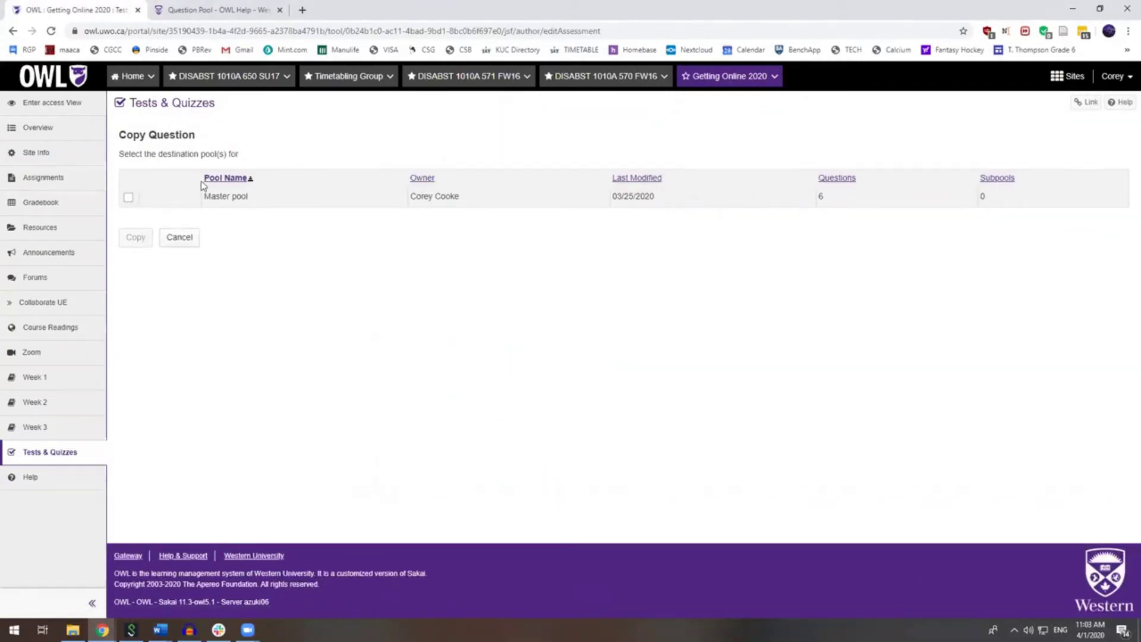
{"action": "left_click", "coordinate": [128, 197]}
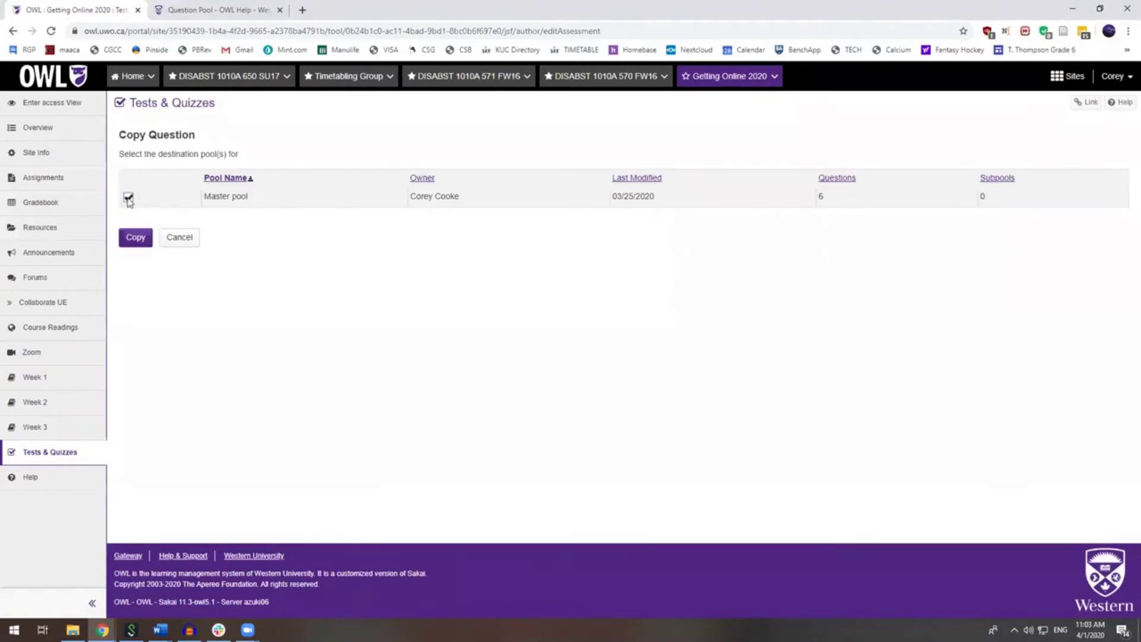
{"action": "left_click", "coordinate": [135, 238]}
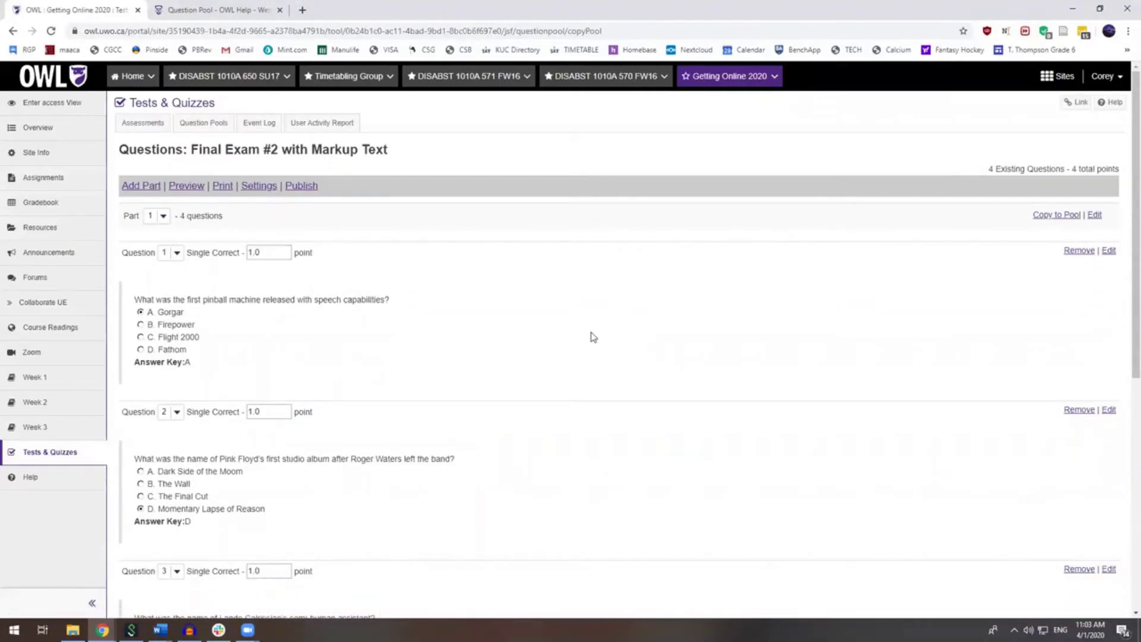
Step: Open Master pool in Question Pools and review its question list for the copied exam questions
{"action": "left_click", "coordinate": [205, 124]}
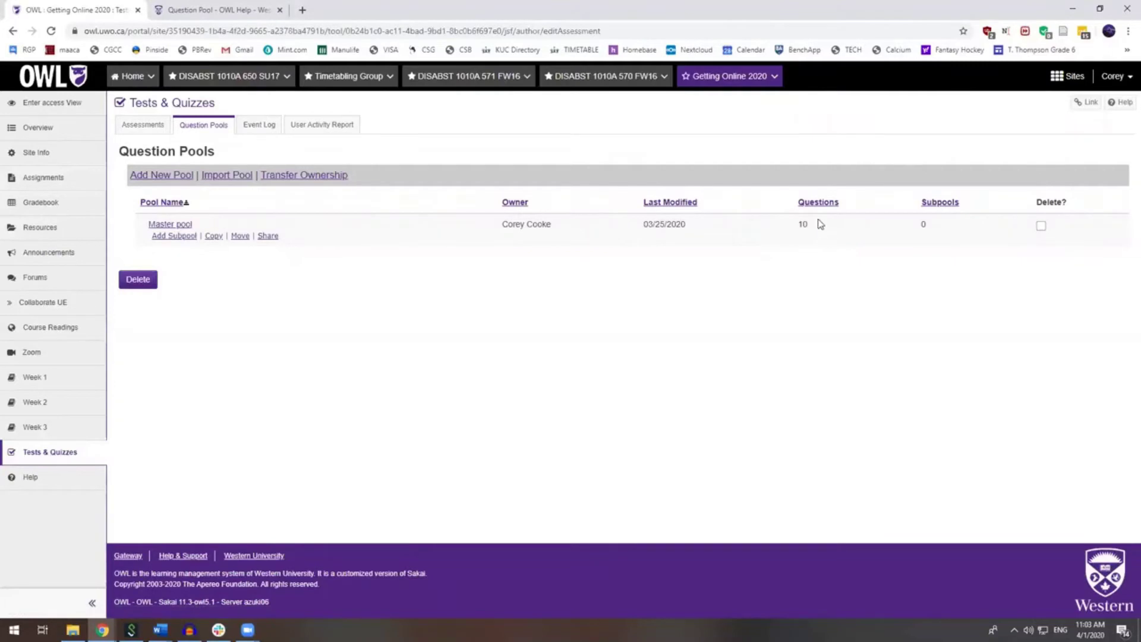
{"action": "left_click", "coordinate": [171, 228]}
{"action": "scroll", "coordinate": [528, 292], "scroll_direction": "down", "scroll_amount": 5}
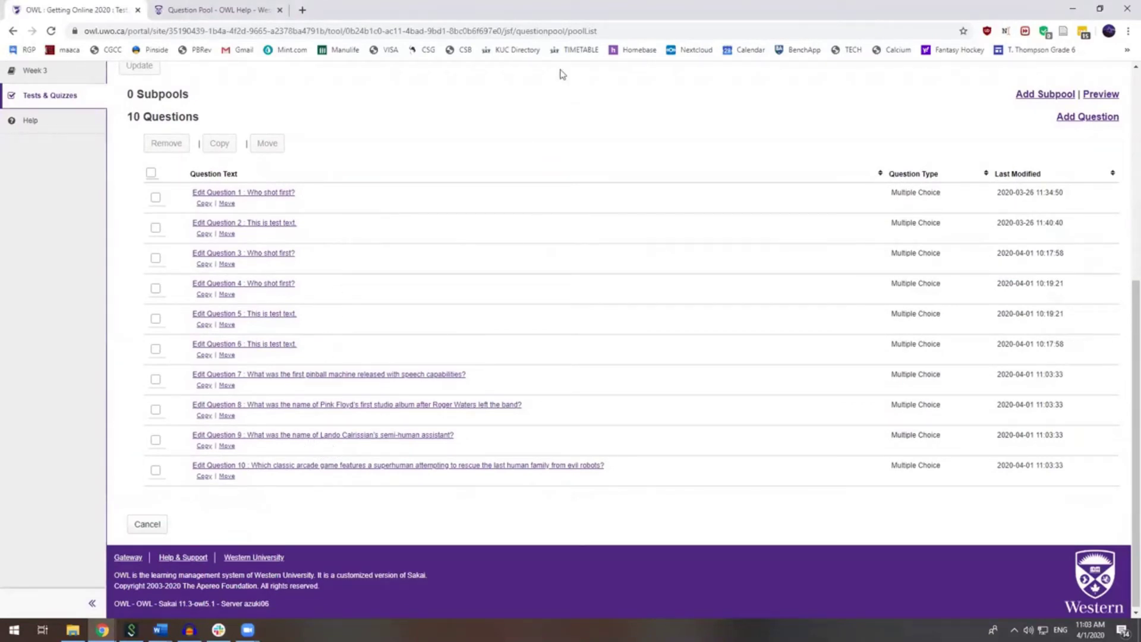
Step: Leave the Master pool and go back to the Tests & Quizzes assessment list
{"action": "key", "text": "alt+Tab"}
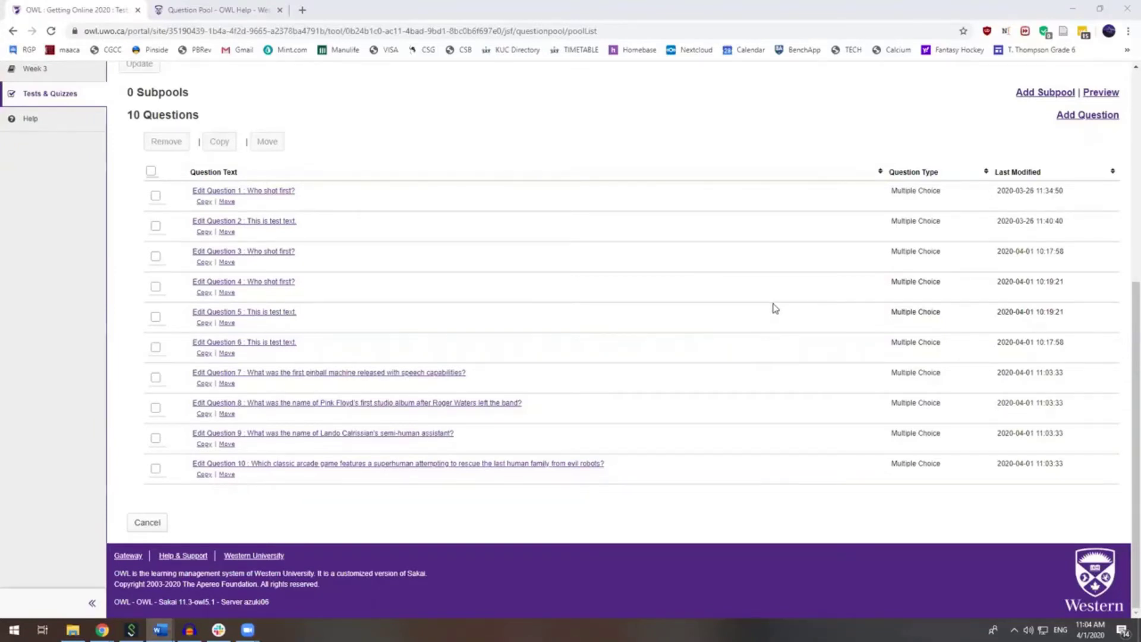
{"action": "scroll", "coordinate": [418, 321], "scroll_direction": "up", "scroll_amount": 3}
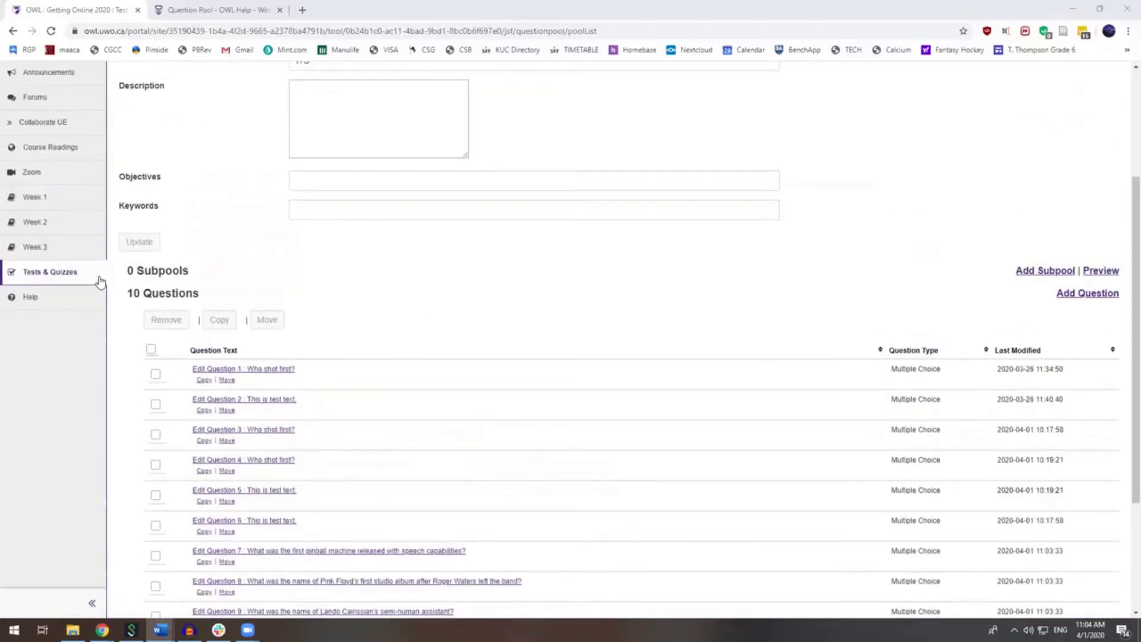
{"action": "left_click", "coordinate": [55, 274]}
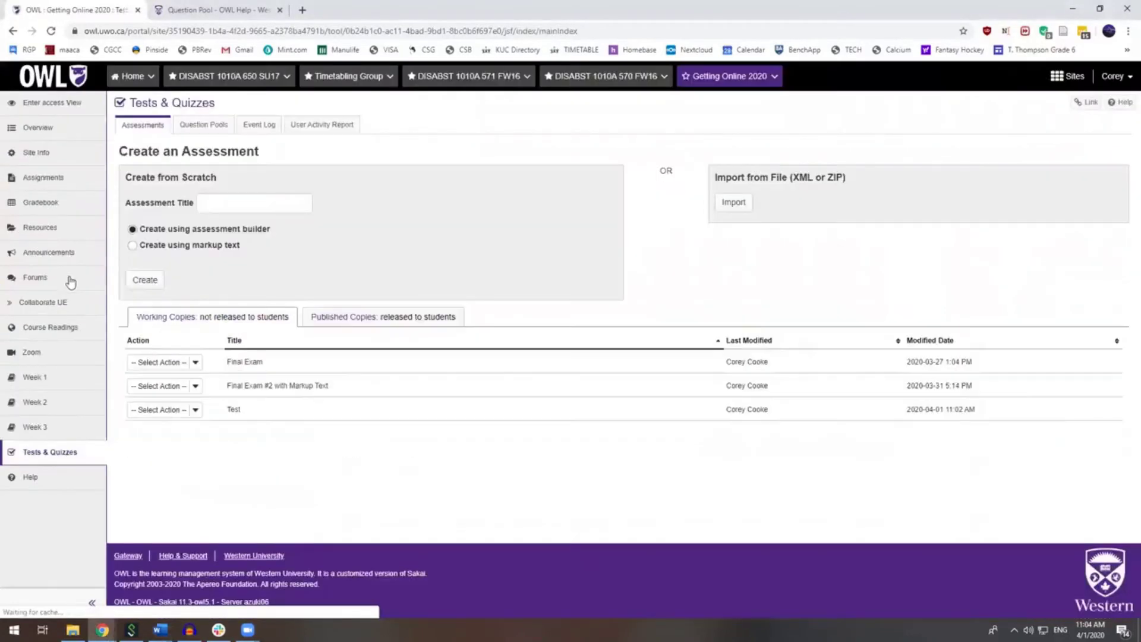
Step: Edit the working copy "Test" and copy Question 10, about the classic arcade game, from the Master pool into Part 1 - Default
{"action": "left_click", "coordinate": [198, 413]}
{"action": "left_click", "coordinate": [160, 430]}
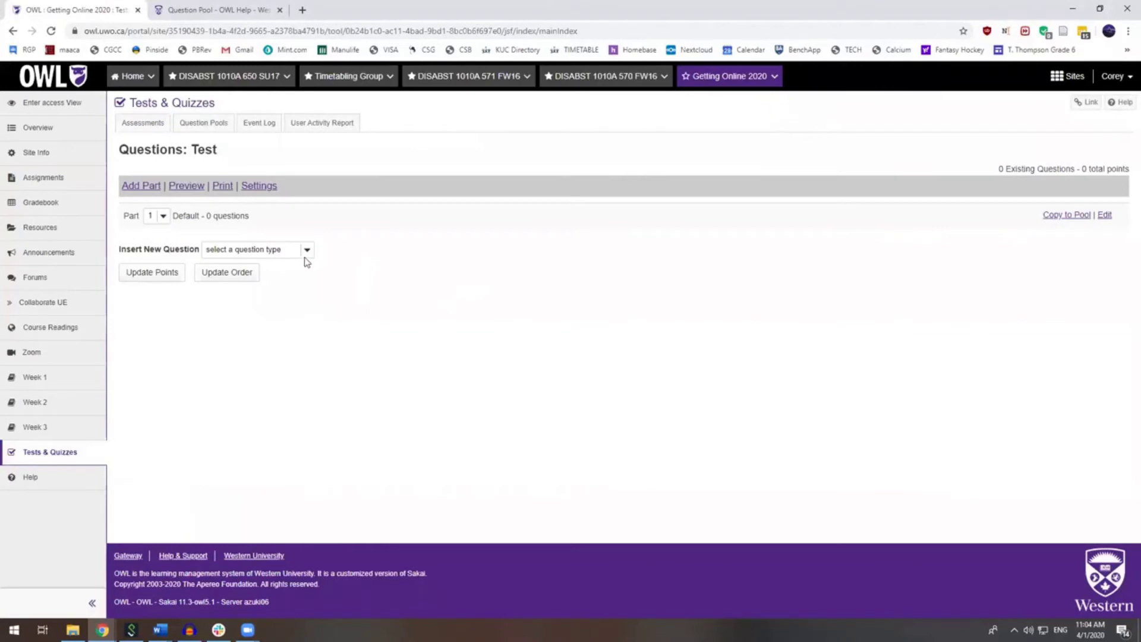
{"action": "left_click", "coordinate": [308, 252]}
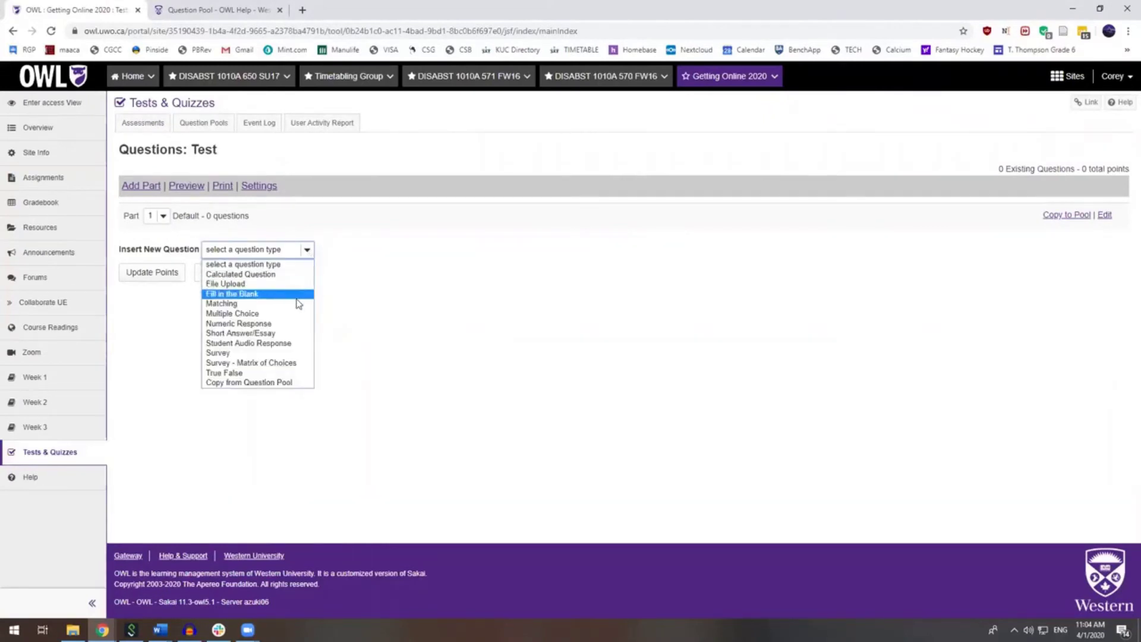
{"action": "left_click", "coordinate": [290, 386]}
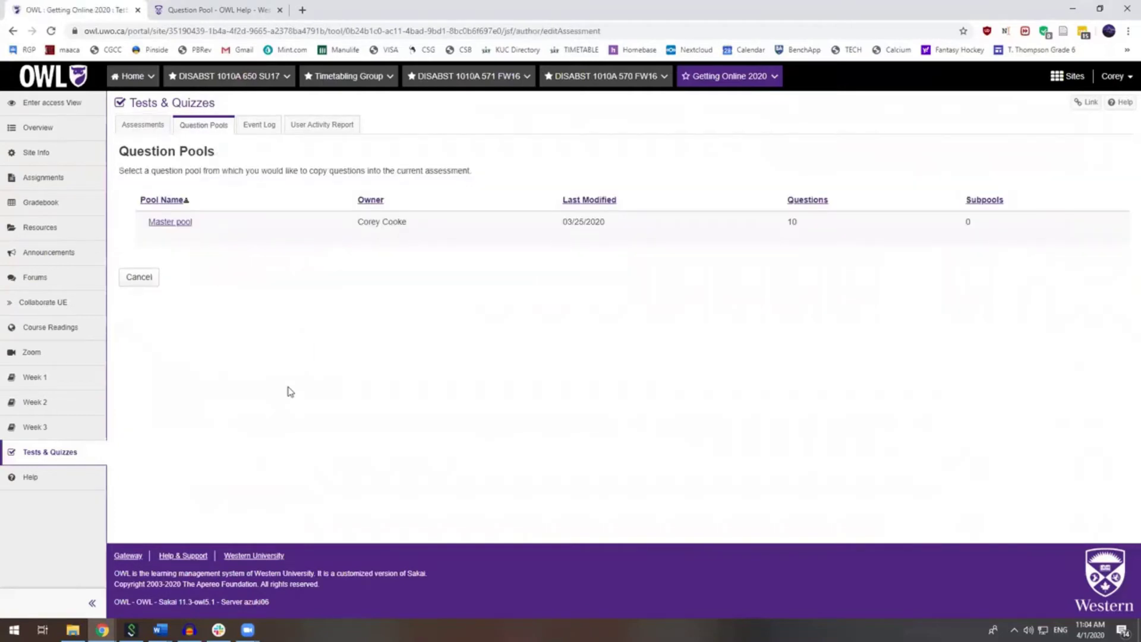
{"action": "left_click", "coordinate": [173, 223]}
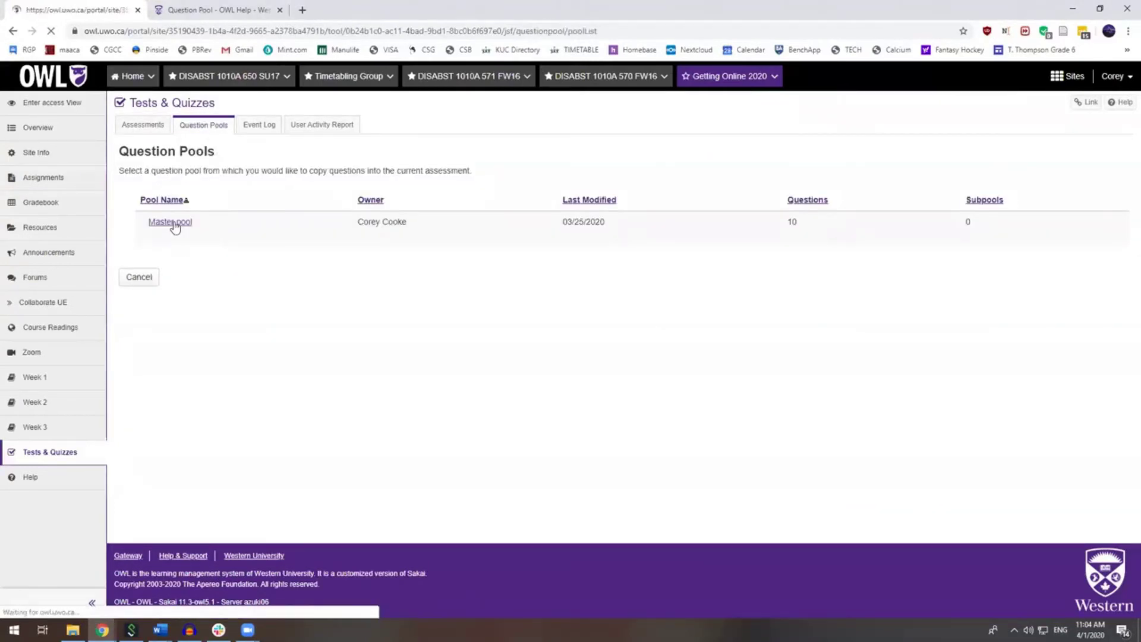
{"action": "scroll", "coordinate": [280, 232], "scroll_direction": "down", "scroll_amount": 5}
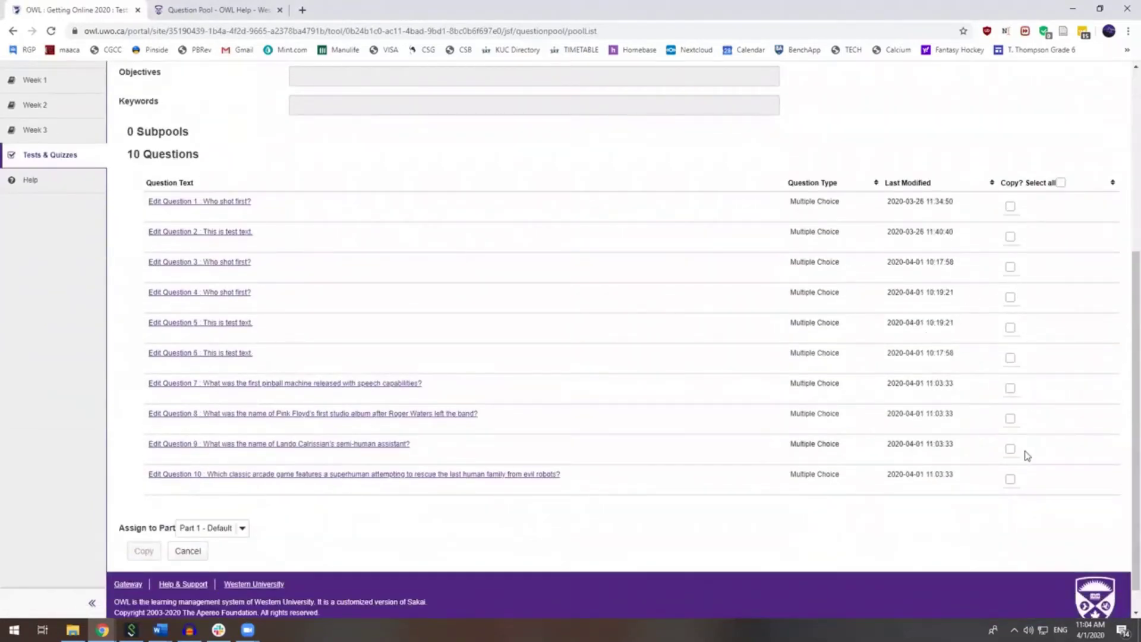
{"action": "left_click", "coordinate": [1011, 481]}
{"action": "left_click", "coordinate": [143, 552]}
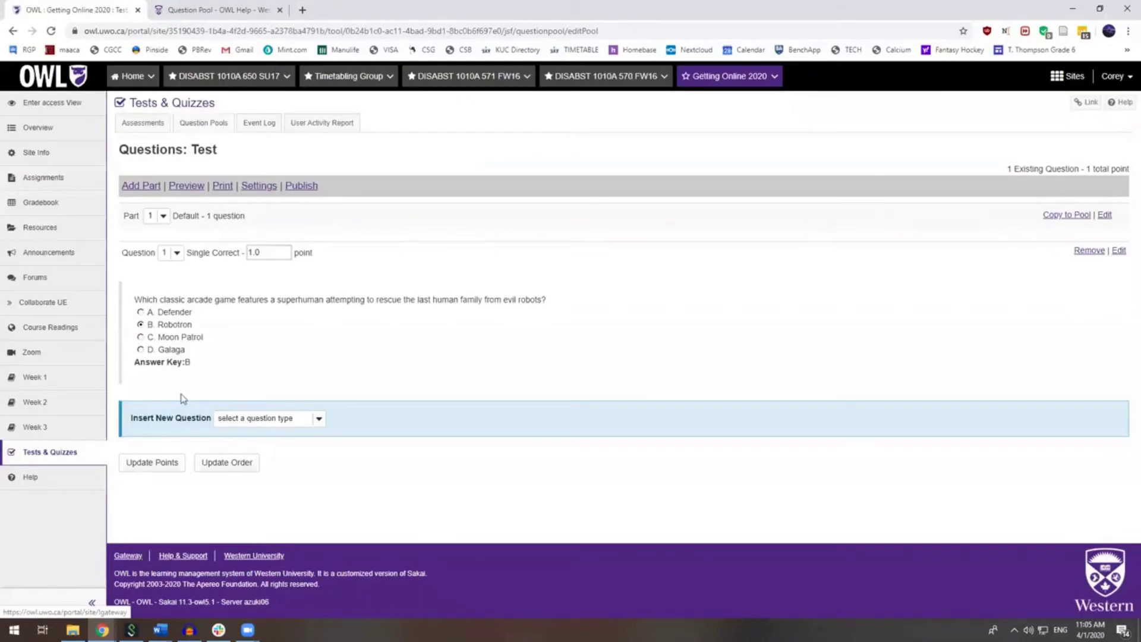
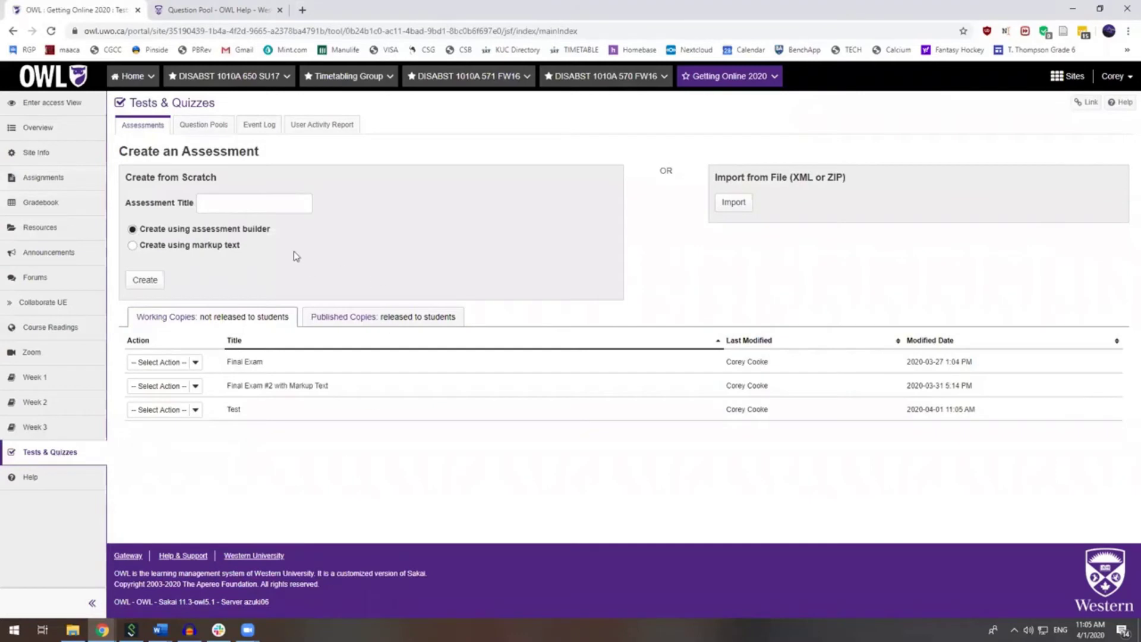
Step: Create a new assessment titled "Test #2" using the assessment builder
{"action": "left_click", "coordinate": [221, 205]}
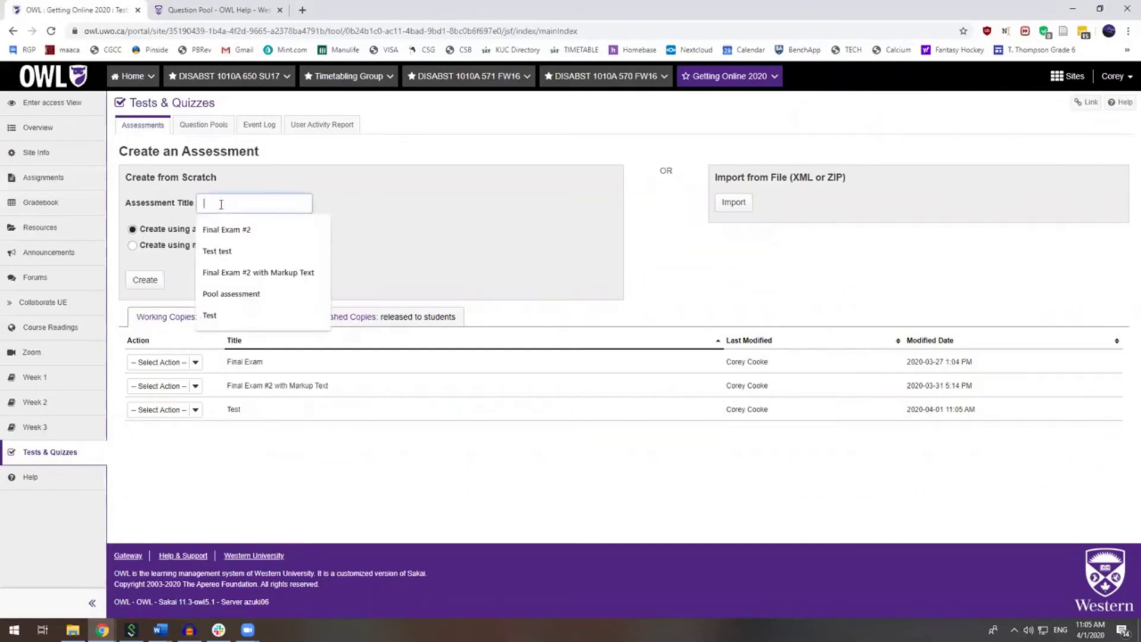
{"action": "type", "text": "Tes"}
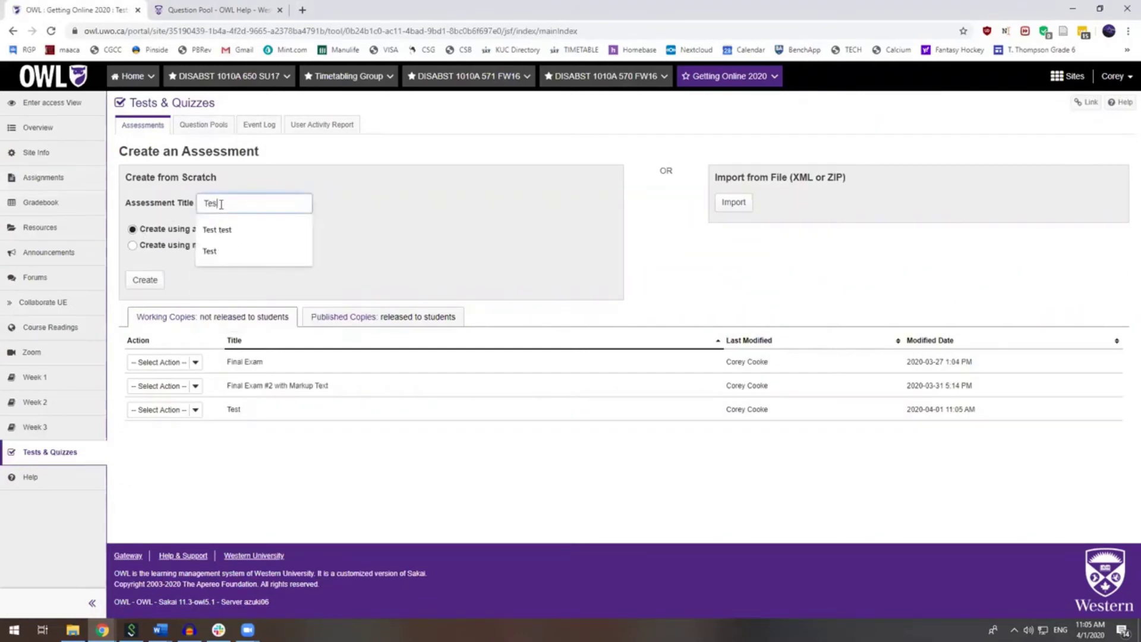
{"action": "type", "text": "t"}
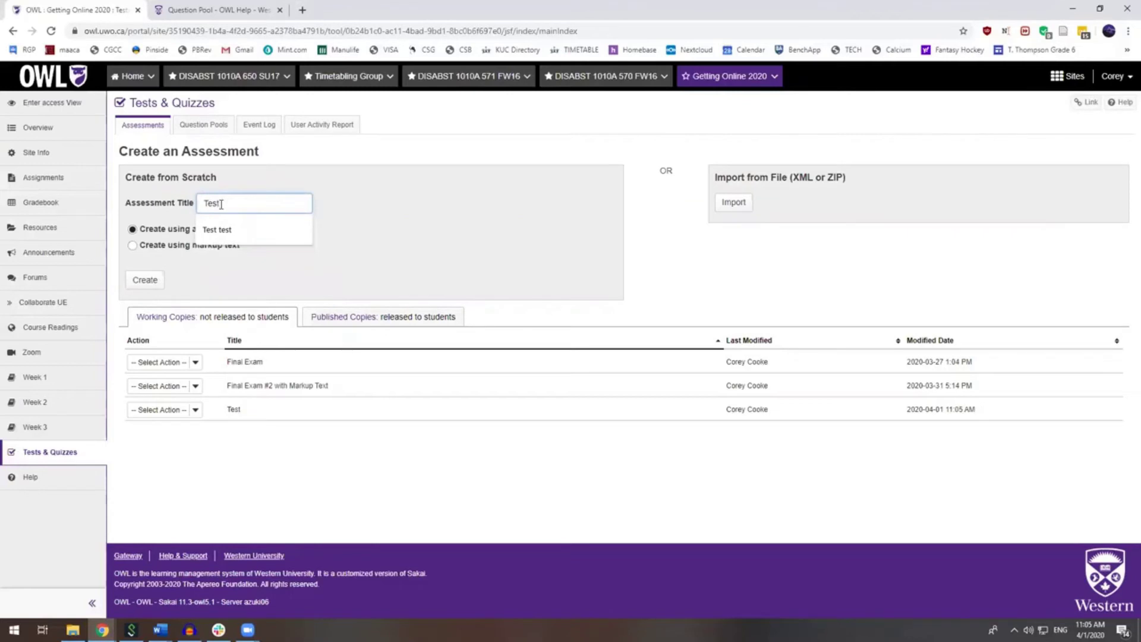
{"action": "type", "text": " #2"}
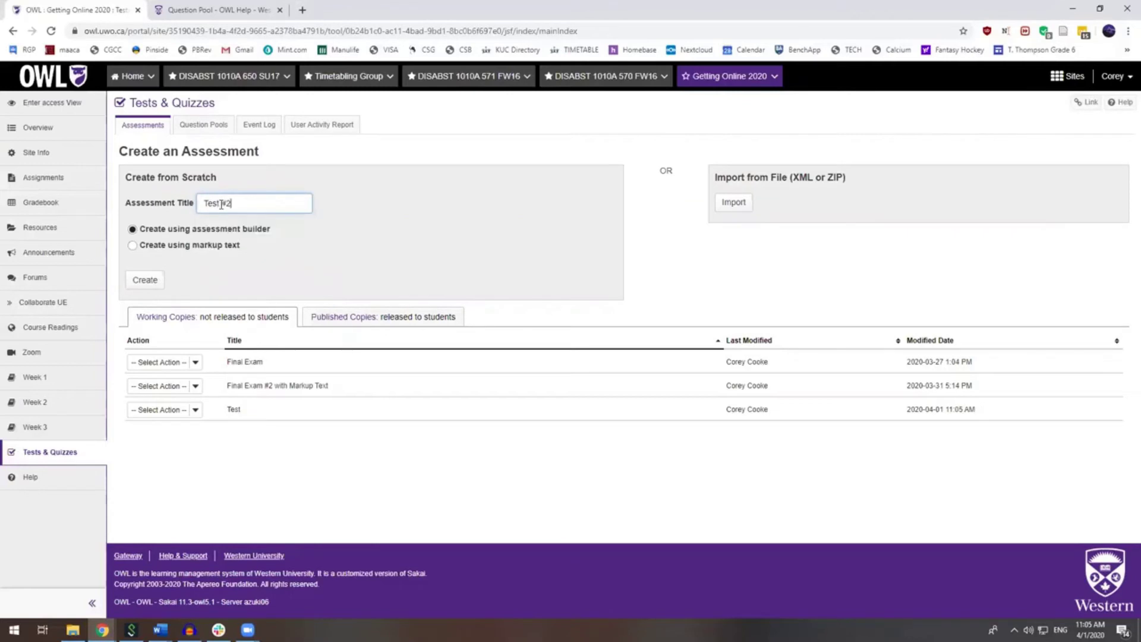
{"action": "left_click", "coordinate": [147, 279]}
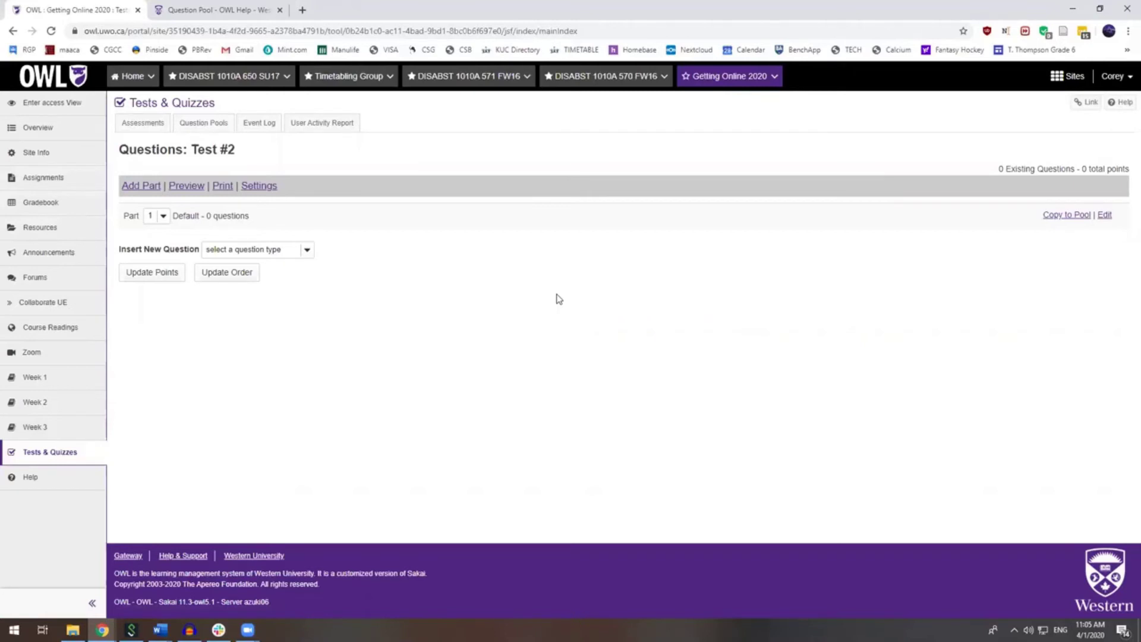
Step: Add a part titled "default" to Test #2 and set its type to random draw from question pool
{"action": "left_click", "coordinate": [145, 188]}
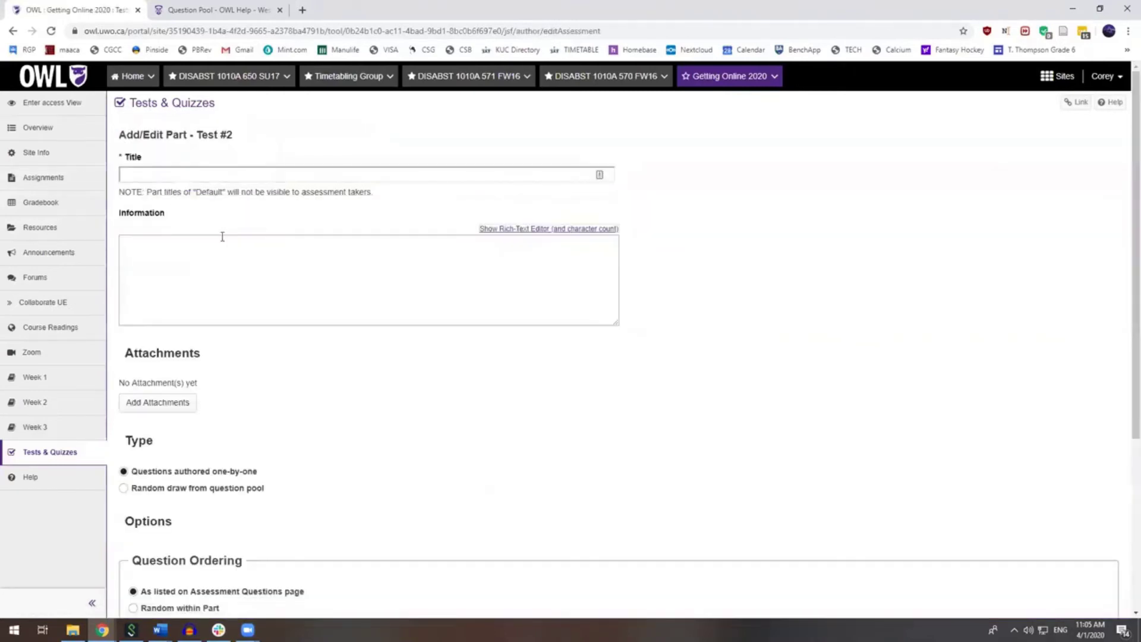
{"action": "left_click", "coordinate": [233, 181]}
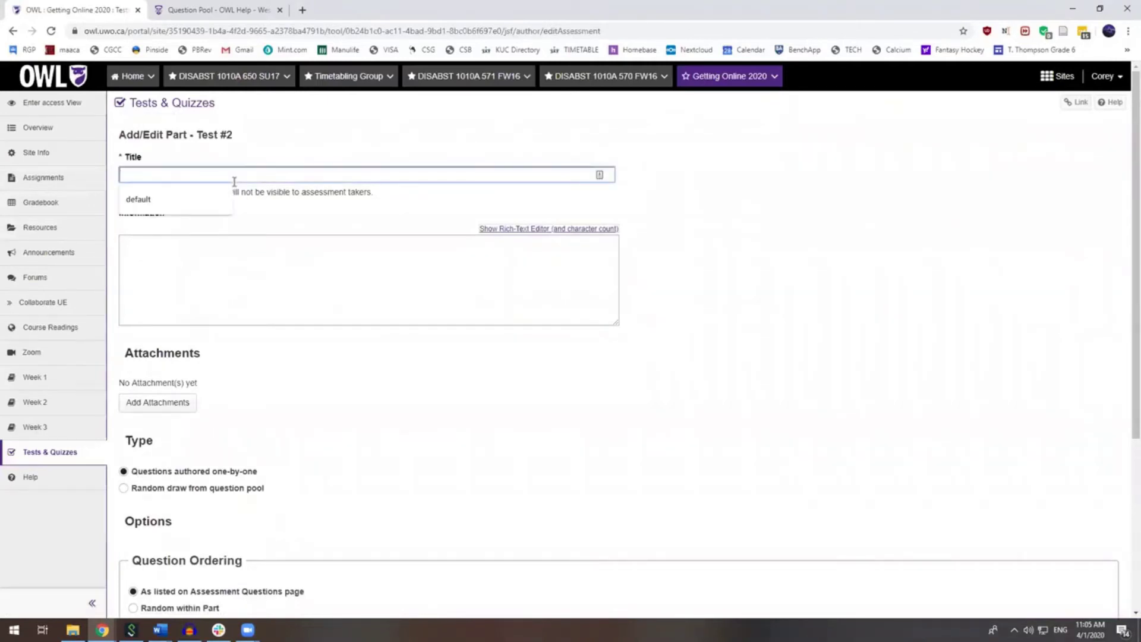
{"action": "left_click", "coordinate": [162, 199]}
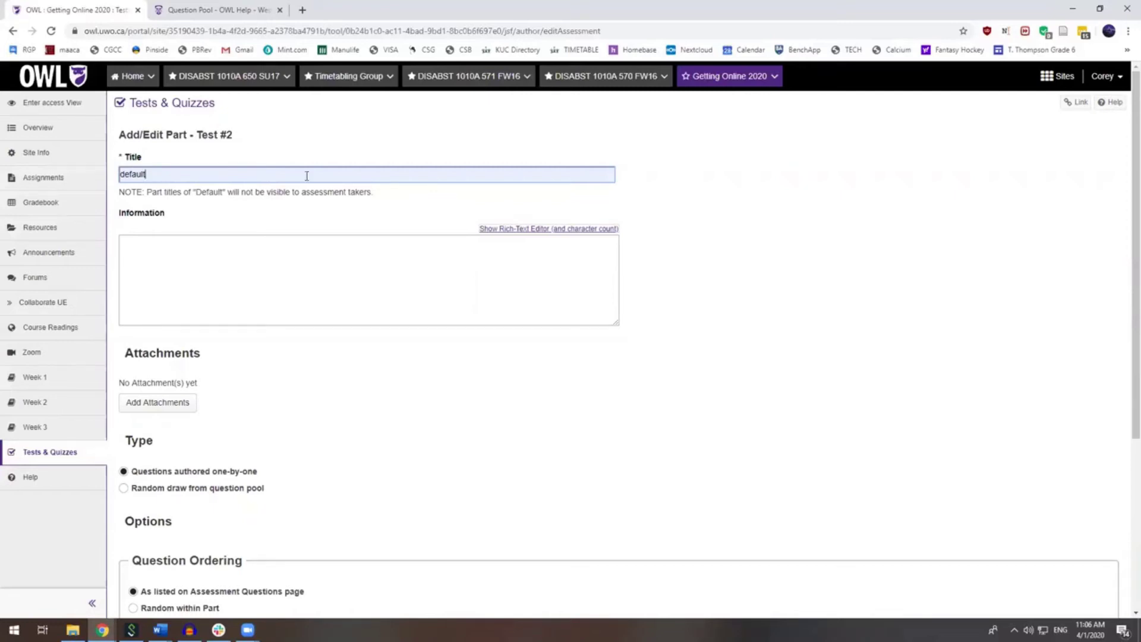
{"action": "scroll", "coordinate": [314, 237], "scroll_direction": "down", "scroll_amount": 2}
{"action": "scroll", "coordinate": [316, 238], "scroll_direction": "down", "scroll_amount": 2}
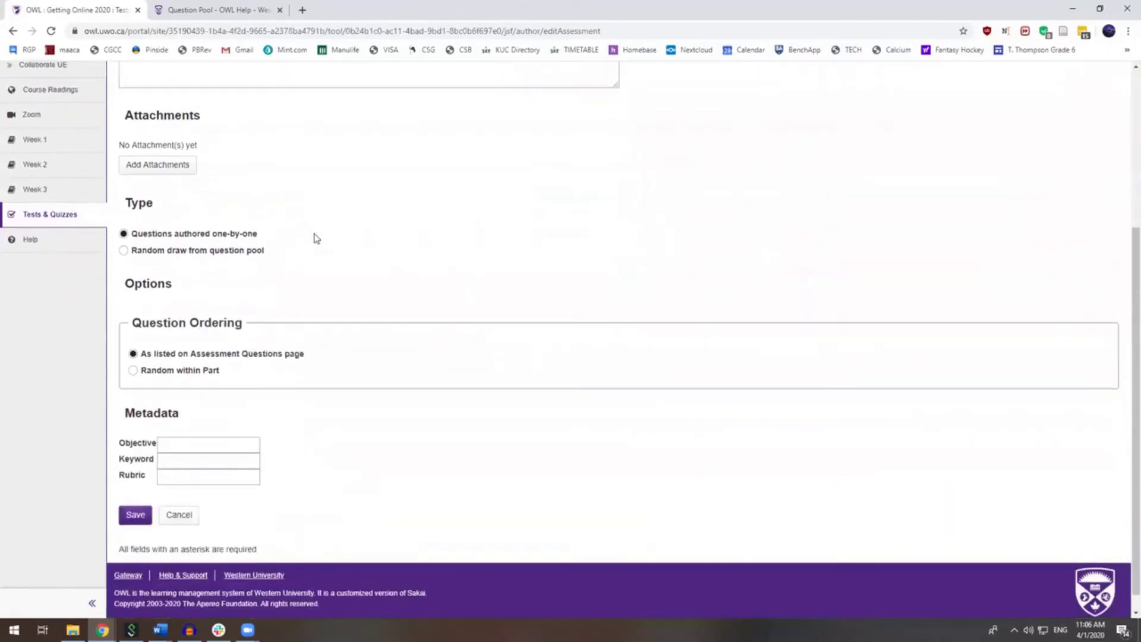
{"action": "left_click", "coordinate": [124, 251]}
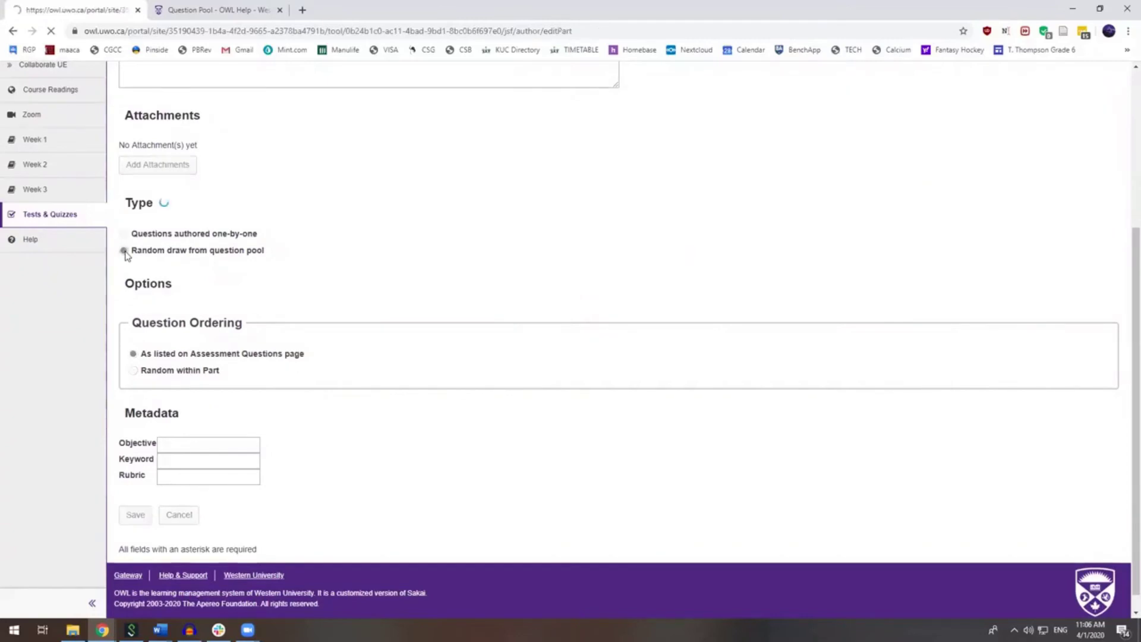
Step: Set the part's randomization to draw 6 questions from the Master pool
{"action": "scroll", "coordinate": [238, 306], "scroll_direction": "down", "scroll_amount": 5}
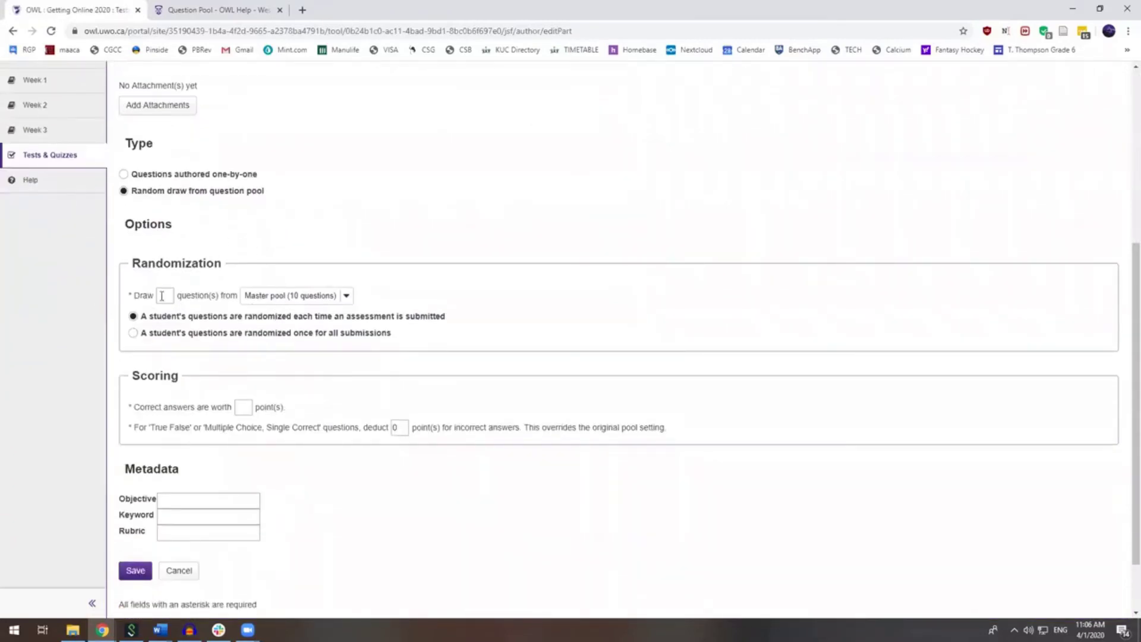
{"action": "left_click", "coordinate": [162, 295]}
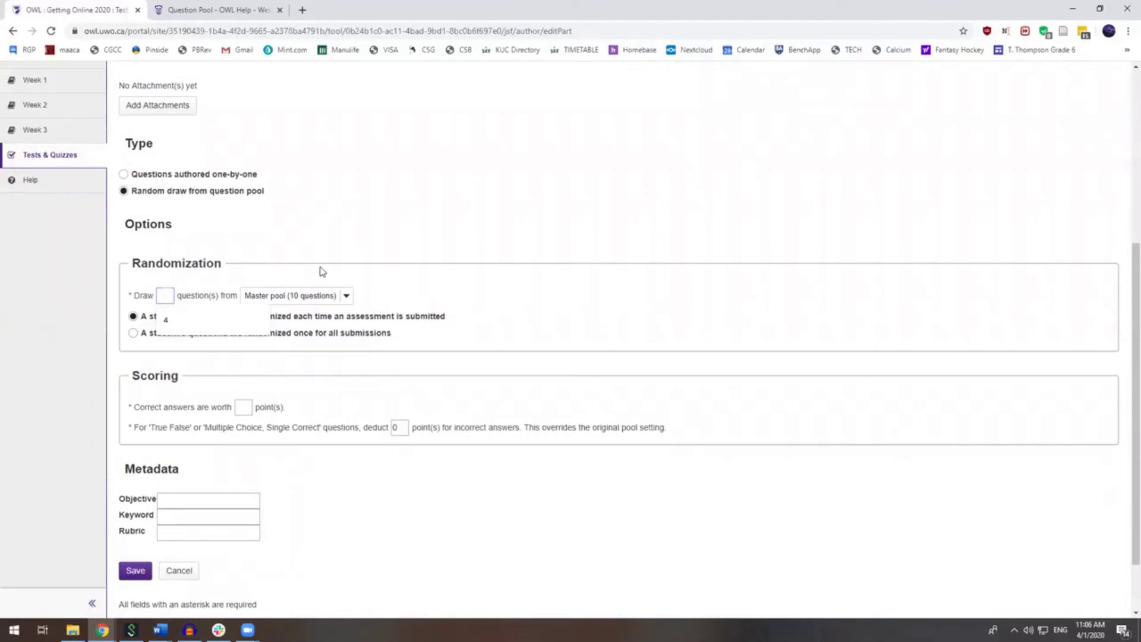
{"action": "left_click", "coordinate": [347, 297]}
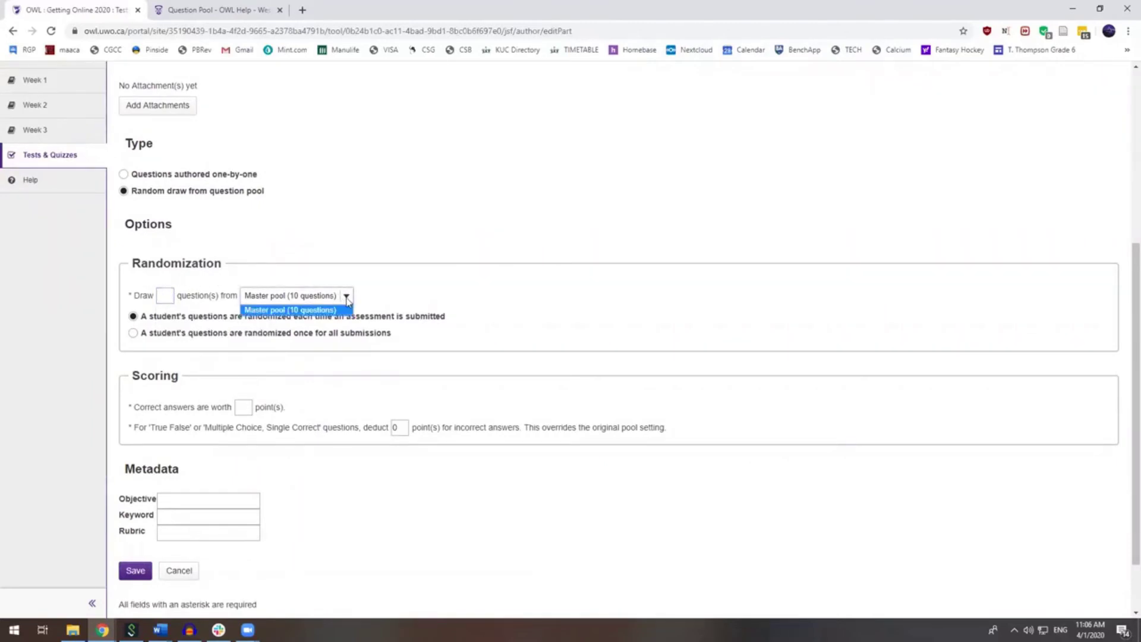
{"action": "left_click", "coordinate": [347, 299]}
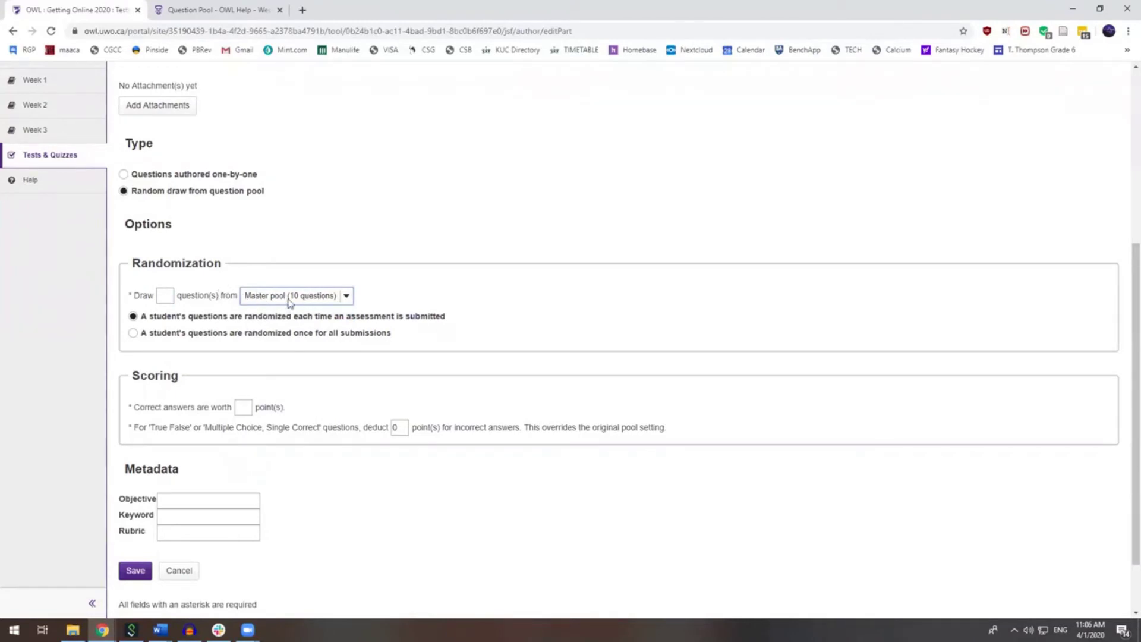
{"action": "left_click", "coordinate": [161, 295]}
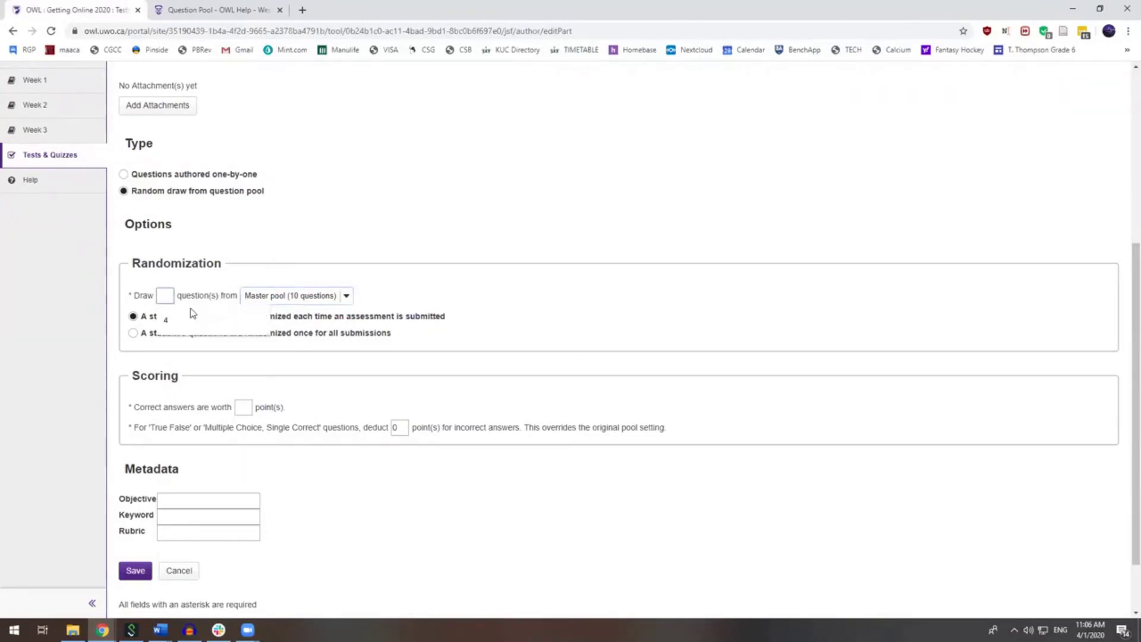
{"action": "key", "text": "Escape"}
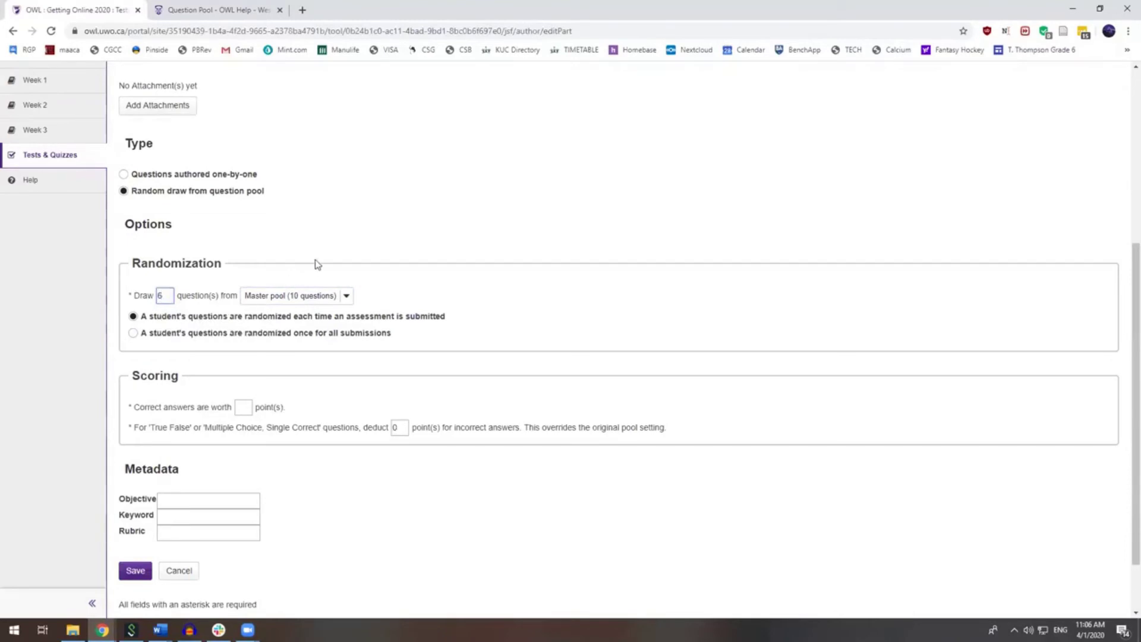
{"action": "type", "text": "6"}
Step: Make correct answers in the random draw part worth 1 point and save the part
{"action": "scroll", "coordinate": [94, 345], "scroll_direction": "down", "scroll_amount": 2}
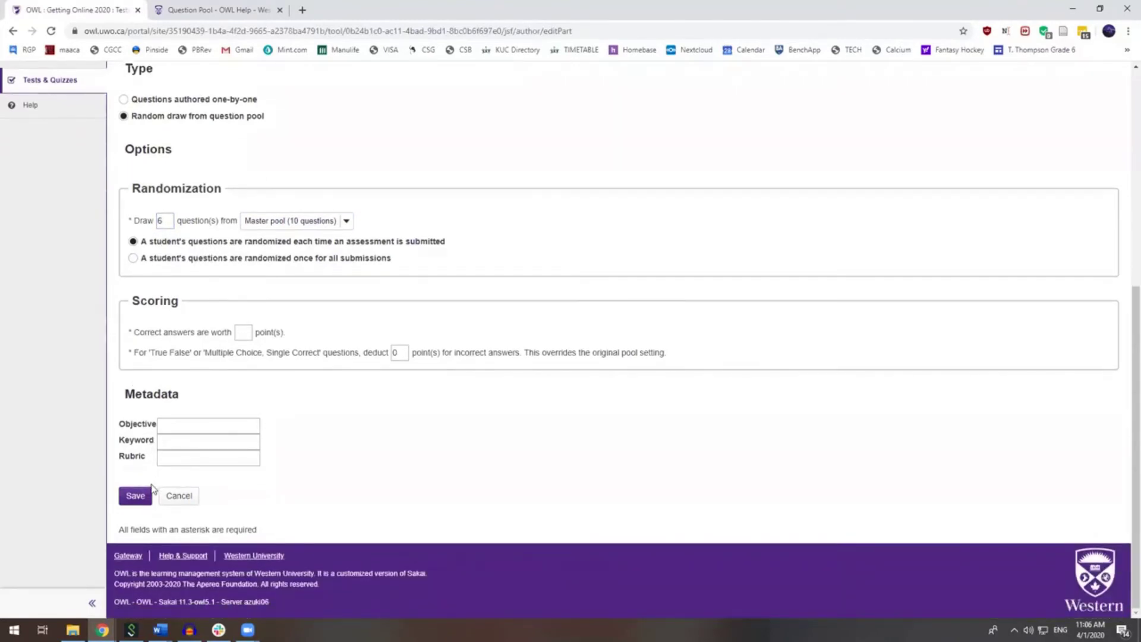
{"action": "left_click", "coordinate": [246, 333]}
{"action": "type", "text": "1"}
{"action": "left_click", "coordinate": [129, 496]}
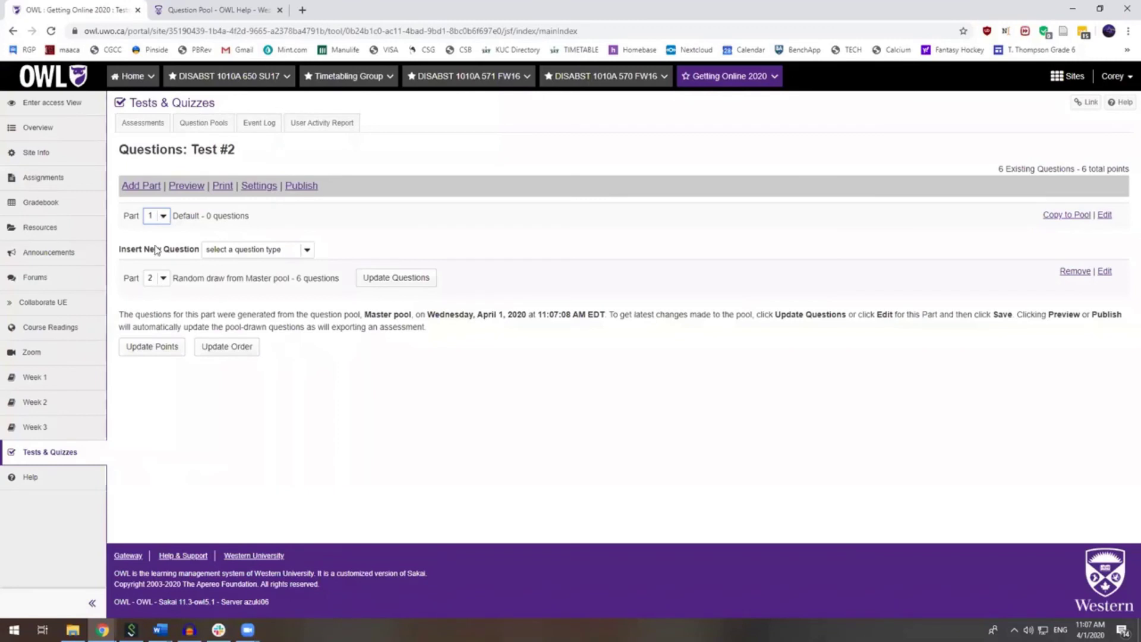
Step: Reorder the parts of Test #2 so the Master pool random draw is Part 1 and Default is Part 2
{"action": "left_click", "coordinate": [163, 216]}
{"action": "left_click", "coordinate": [157, 240]}
{"action": "left_click", "coordinate": [162, 278]}
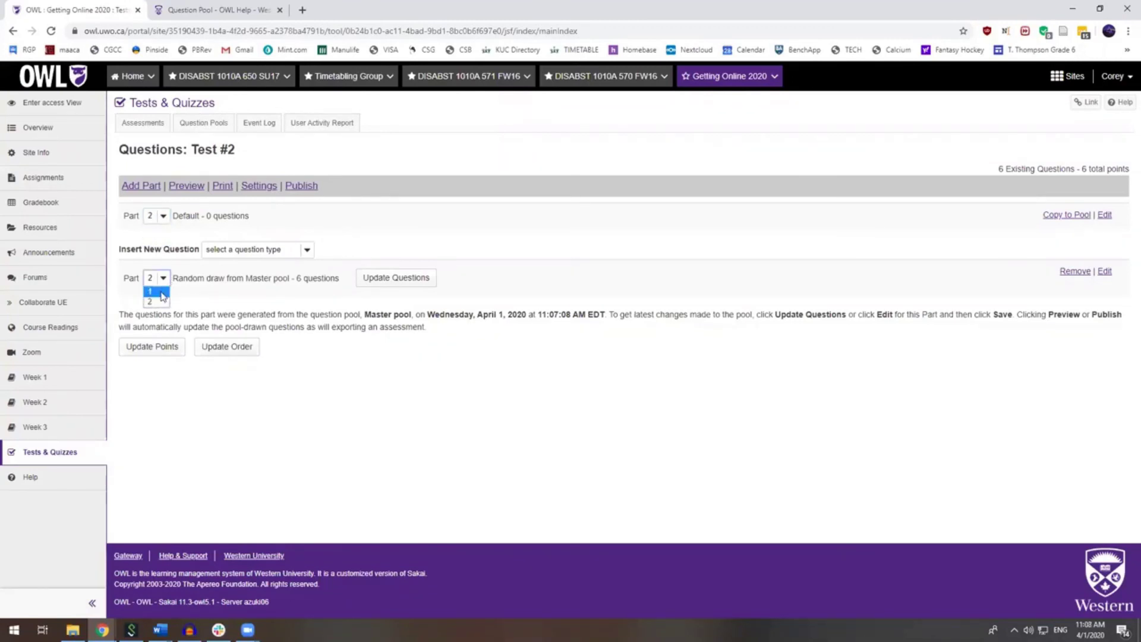
{"action": "left_click", "coordinate": [159, 292]}
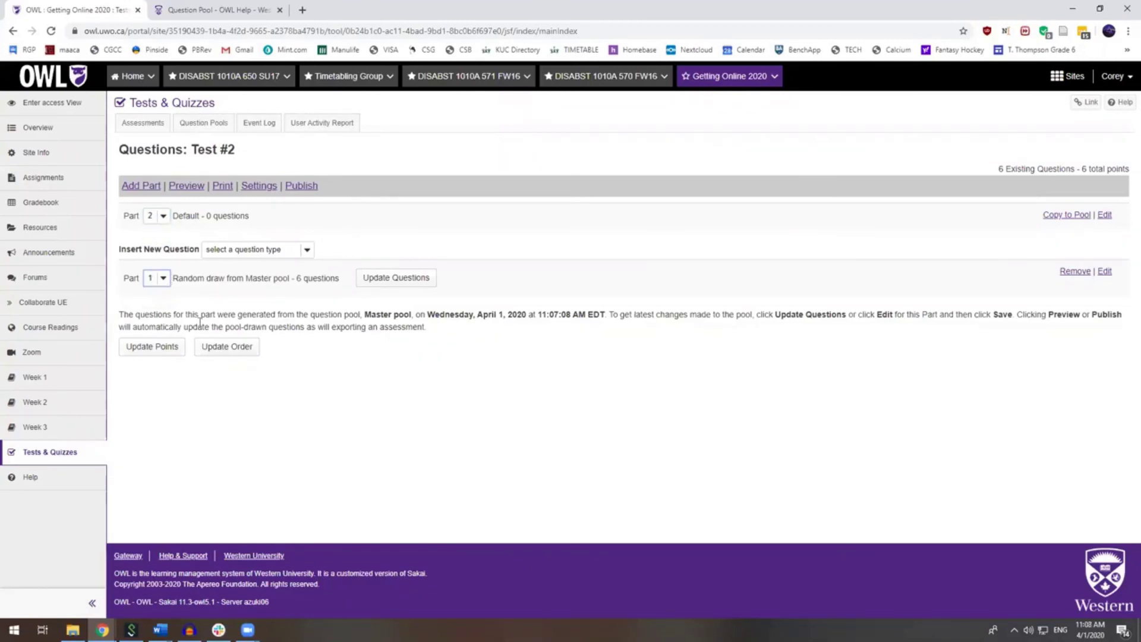
{"action": "left_click", "coordinate": [246, 348]}
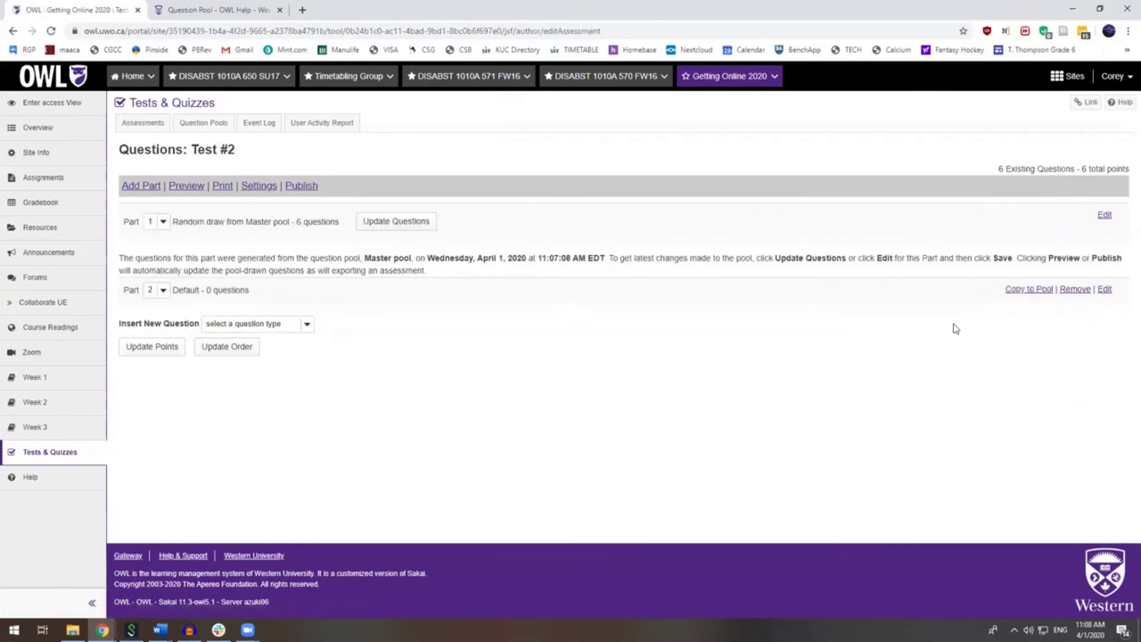
Step: Remove the empty Default part from Test #2 together with all its questions
{"action": "left_click", "coordinate": [1076, 290]}
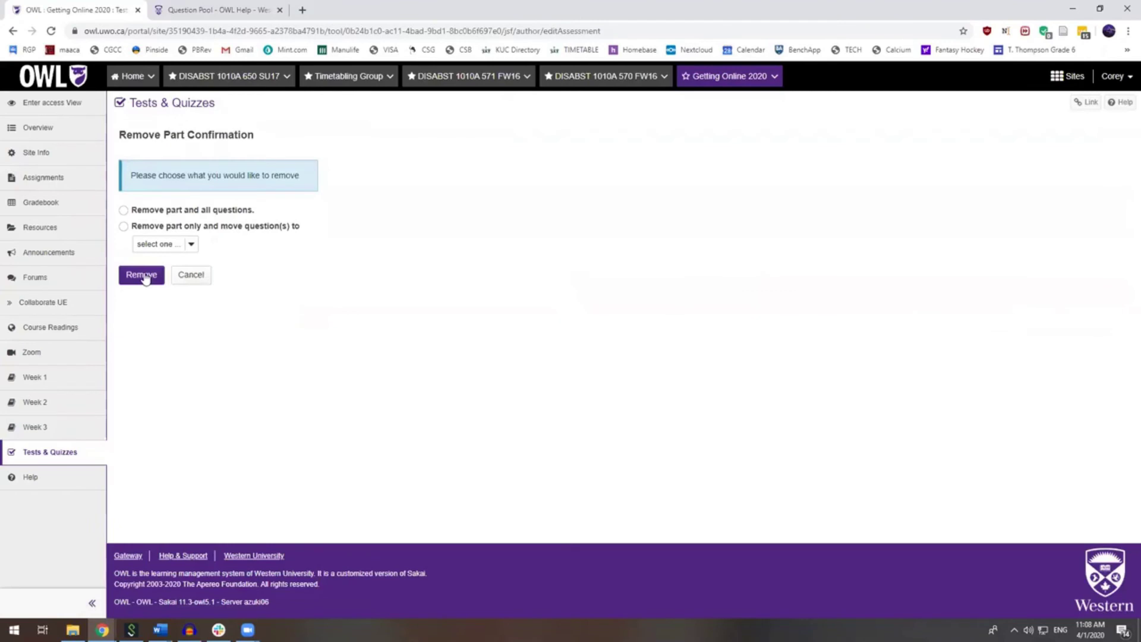
{"action": "left_click", "coordinate": [123, 210]}
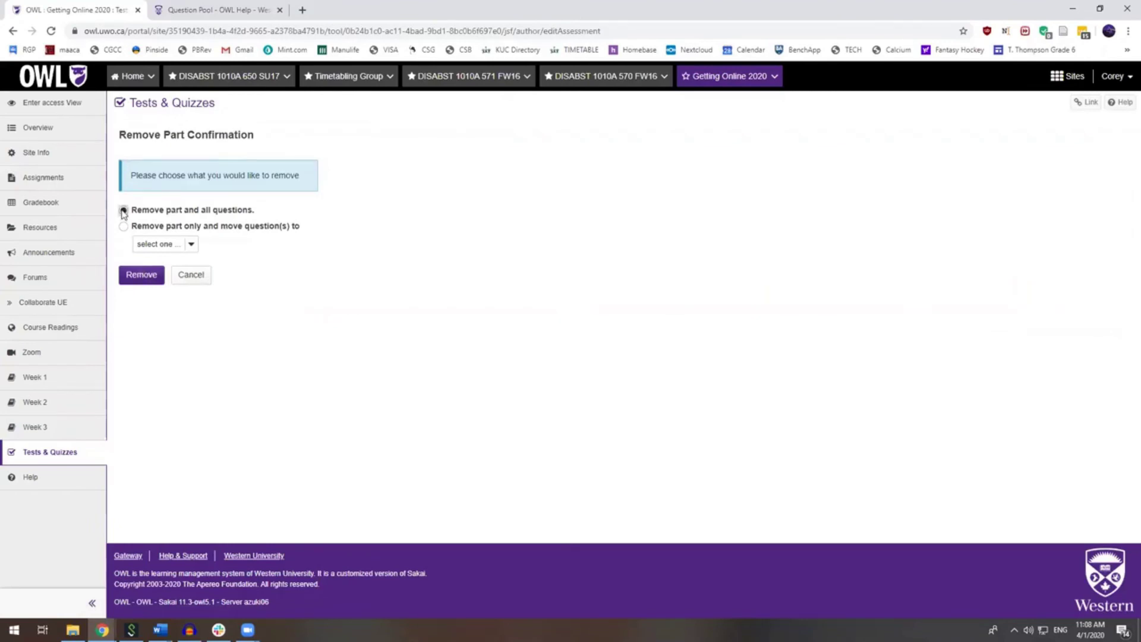
{"action": "left_click", "coordinate": [149, 278]}
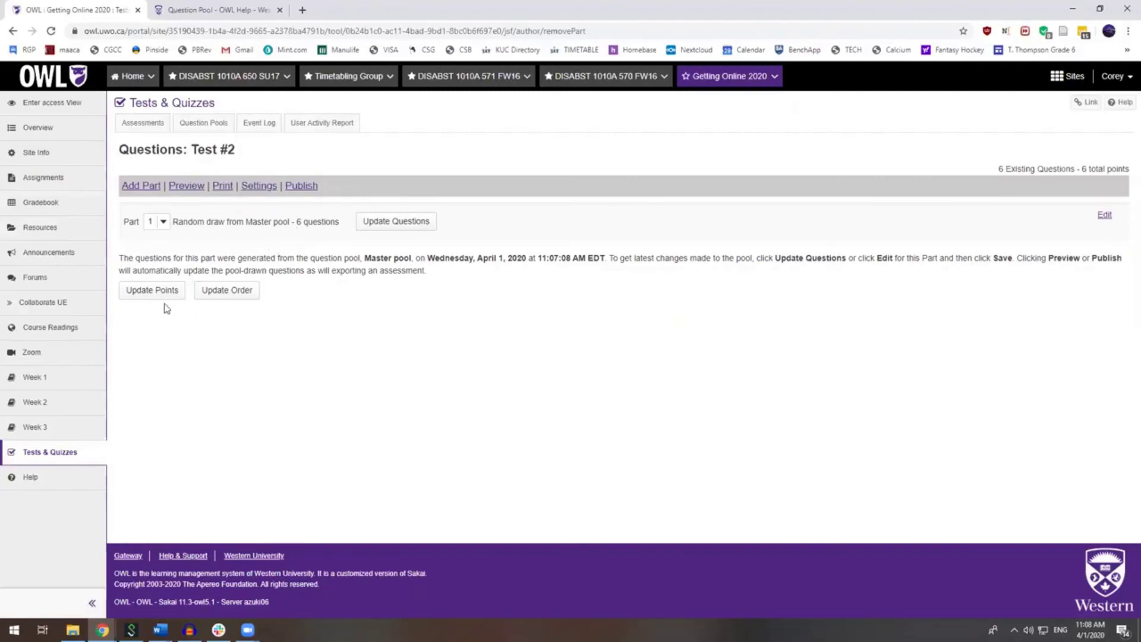
Step: Return to the assessment list, reopen the working copy "Test #2" for editing, and open its settings
{"action": "left_click", "coordinate": [56, 456]}
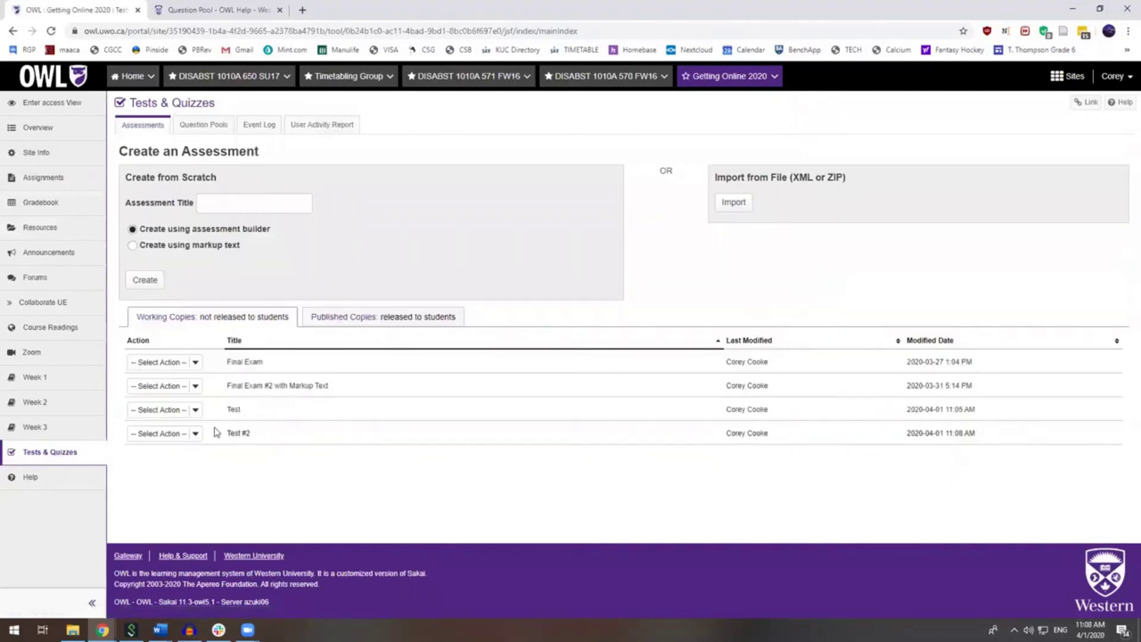
{"action": "left_click", "coordinate": [195, 433]}
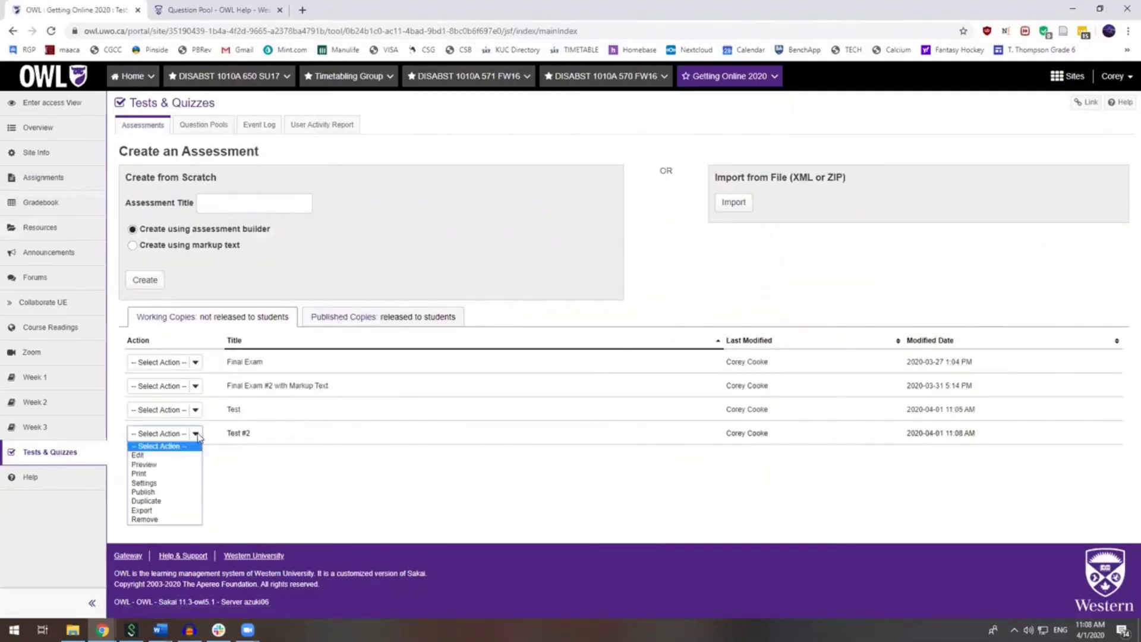
{"action": "left_click", "coordinate": [168, 455]}
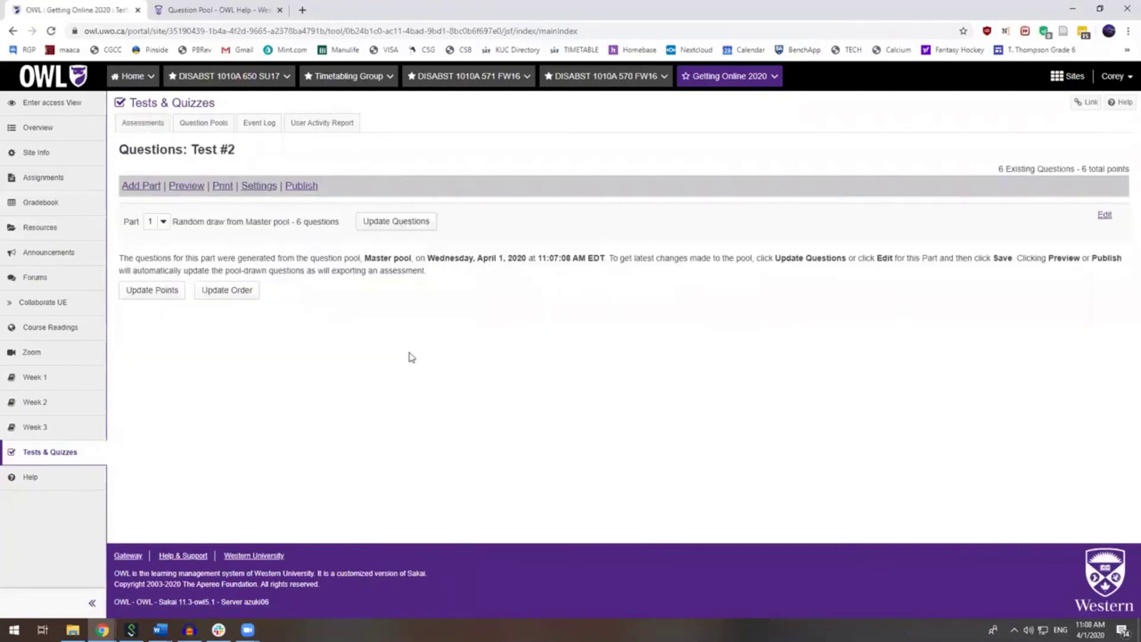
{"action": "left_click", "coordinate": [258, 186]}
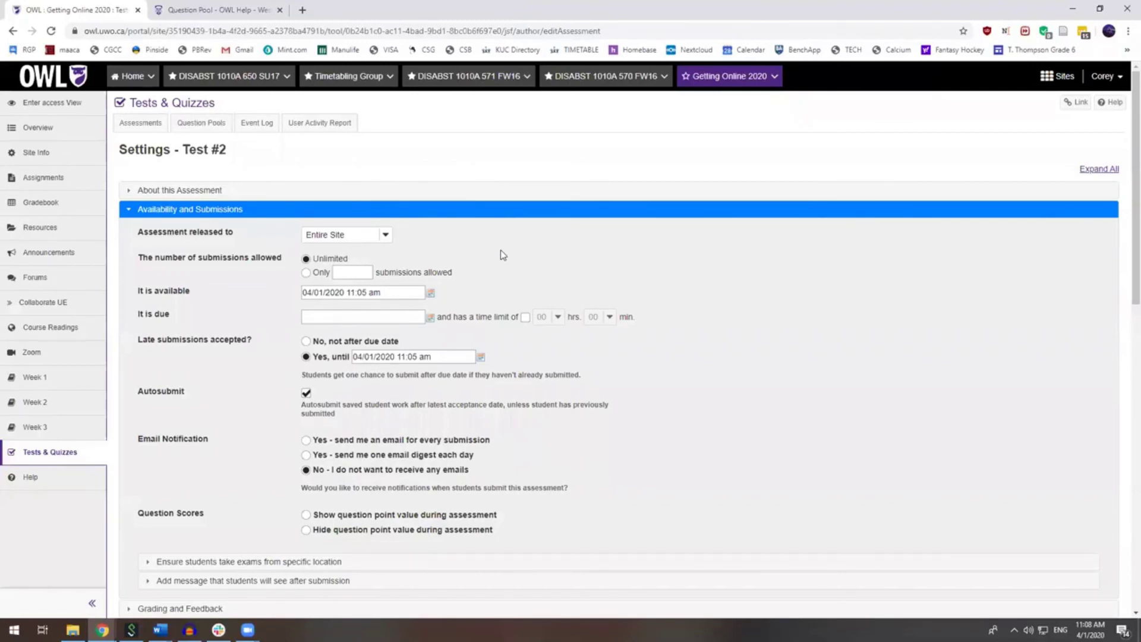
Step: Load kings.uwo.ca/its in a new browser tab and open the ITS Work Request page from there
{"action": "left_click", "coordinate": [303, 10]}
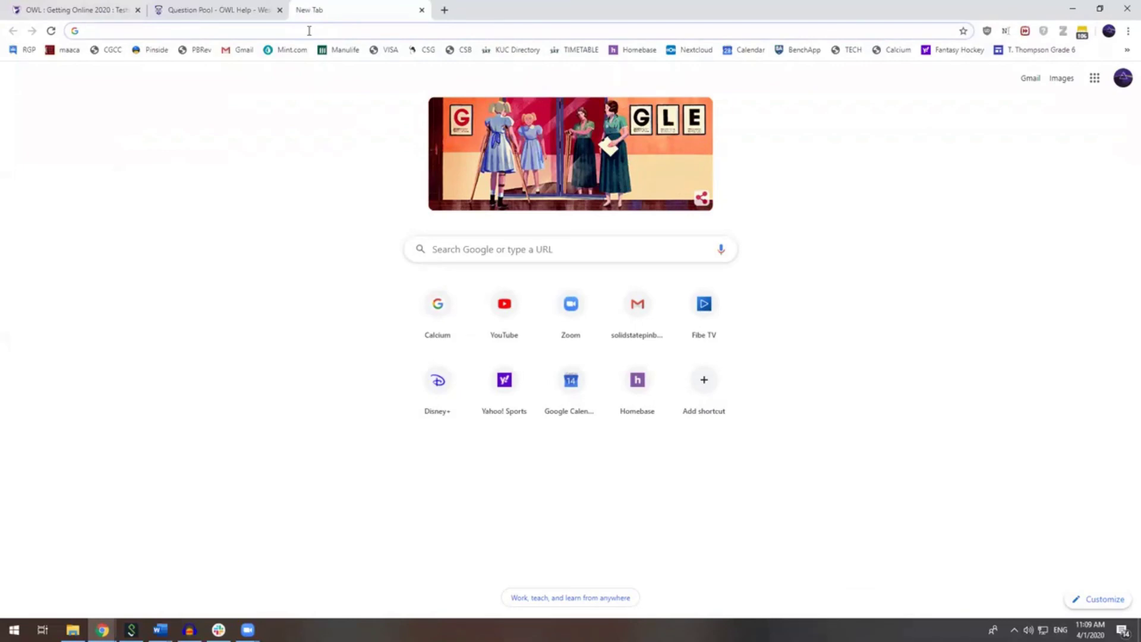
{"action": "type", "text": "kings"}
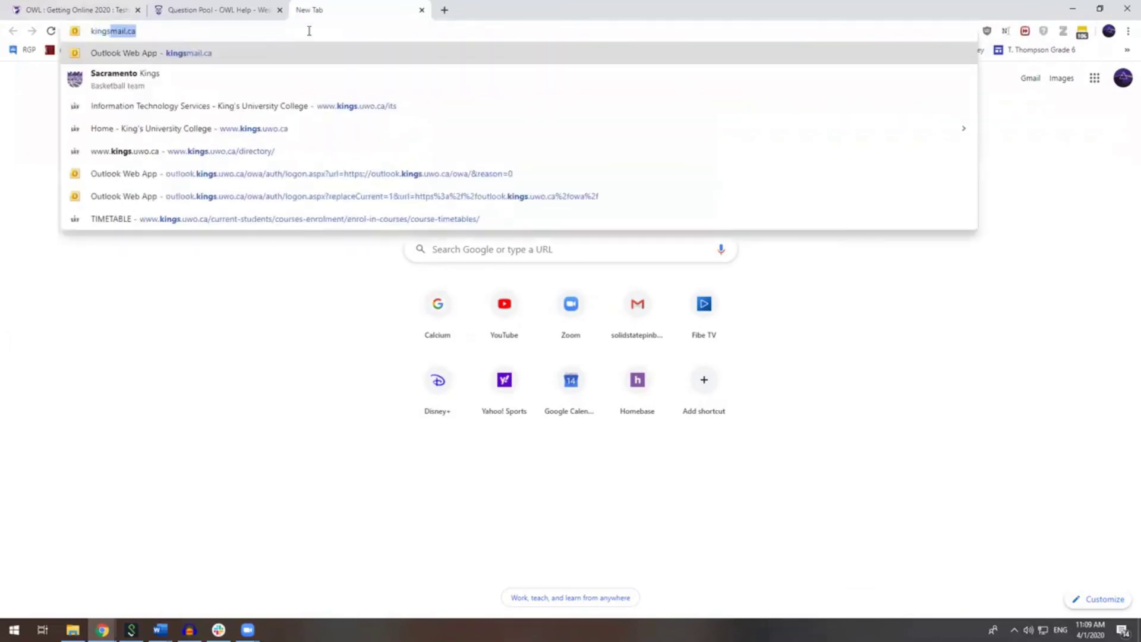
{"action": "type", "text": ".uwoca"}
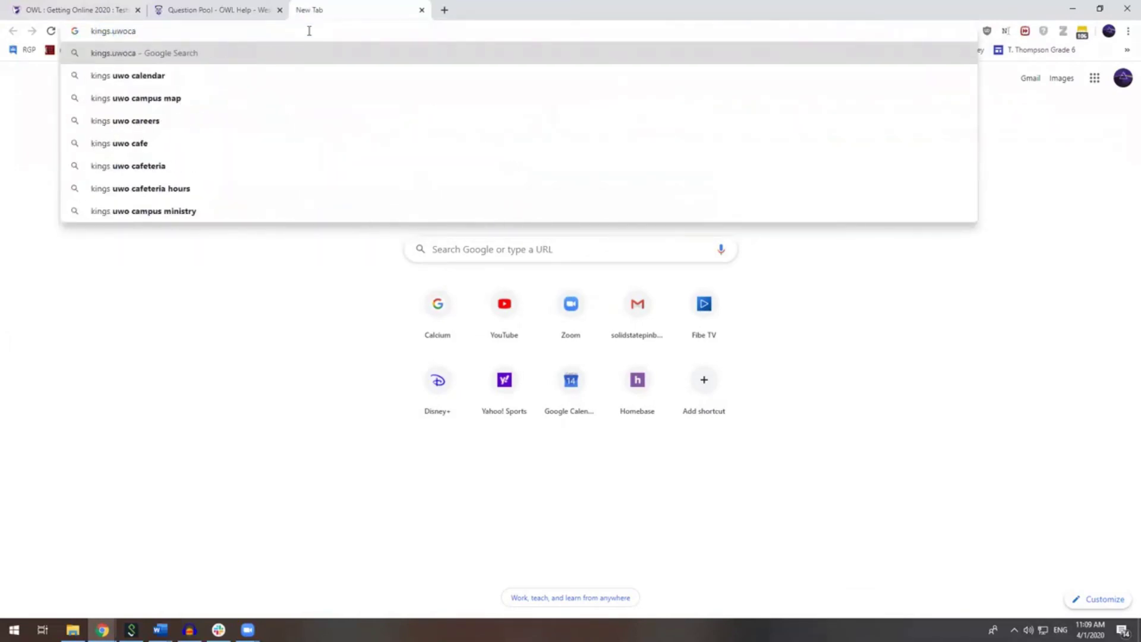
{"action": "key", "text": "BackSpace"}
{"action": "key", "text": "BackSpace"}
{"action": "type", "text": ".ca/"}
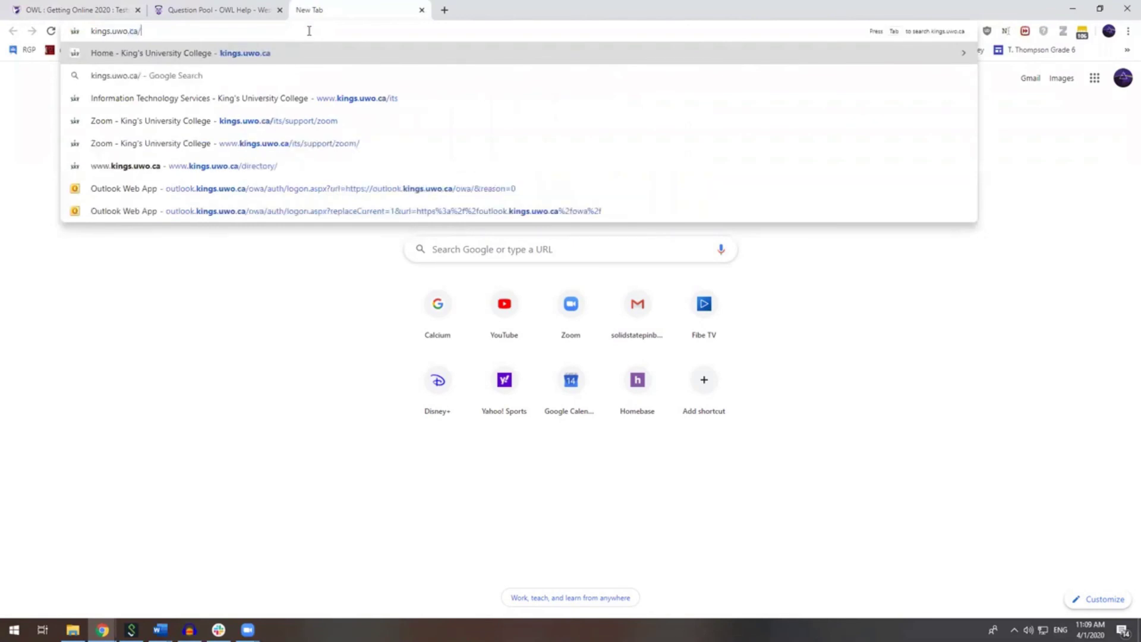
{"action": "type", "text": "its"}
{"action": "key", "text": "Return"}
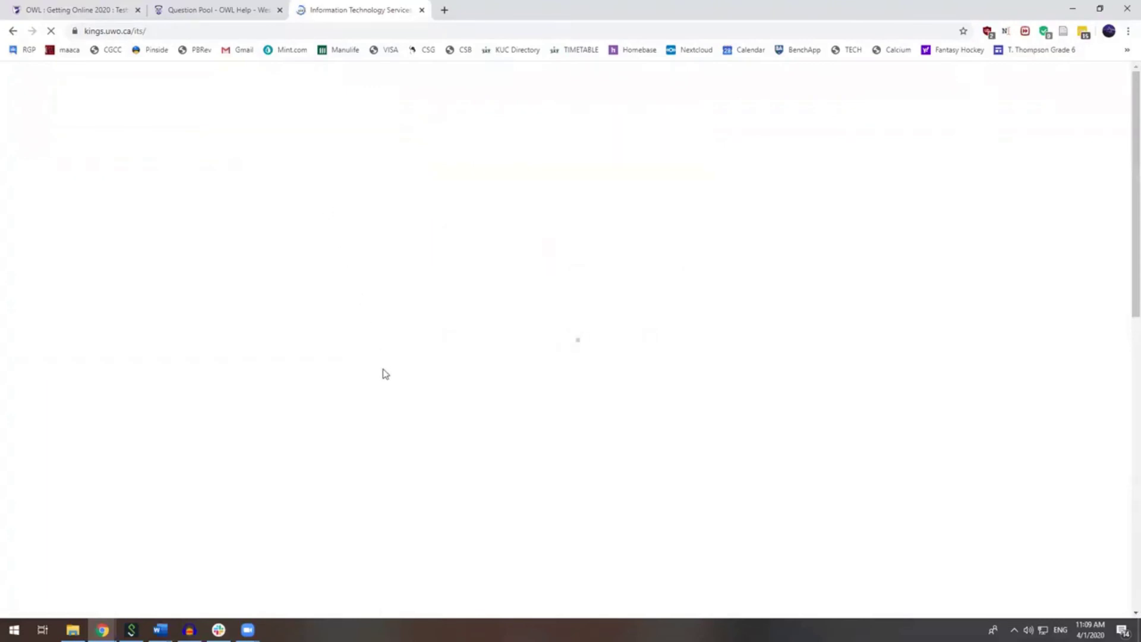
{"action": "scroll", "coordinate": [386, 391], "scroll_direction": "down", "scroll_amount": 2}
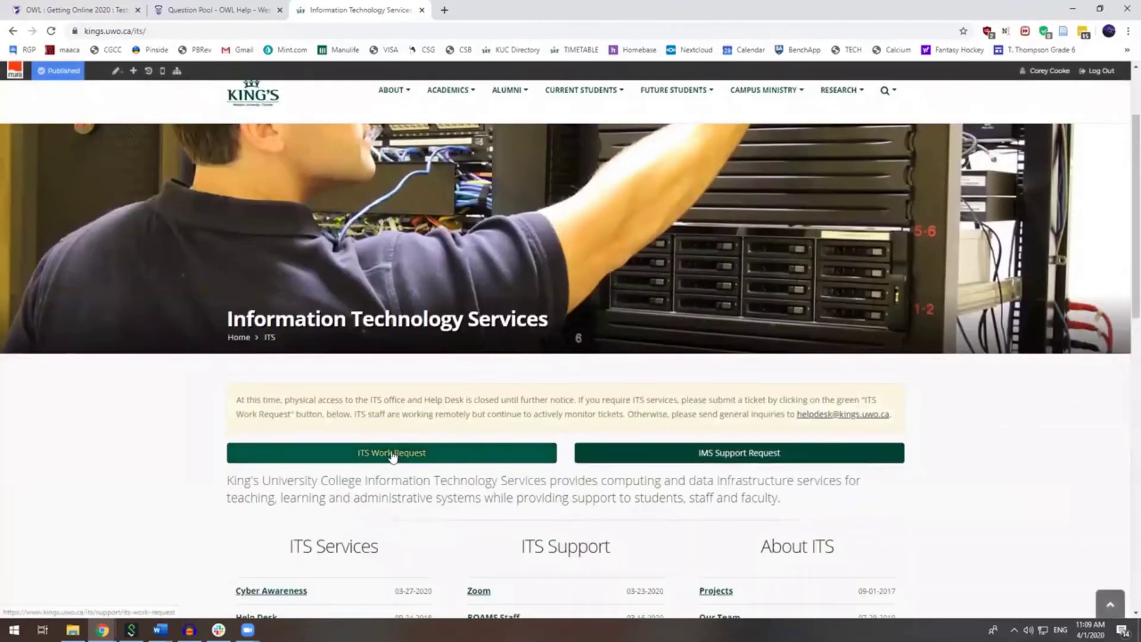
{"action": "left_click", "coordinate": [392, 454]}
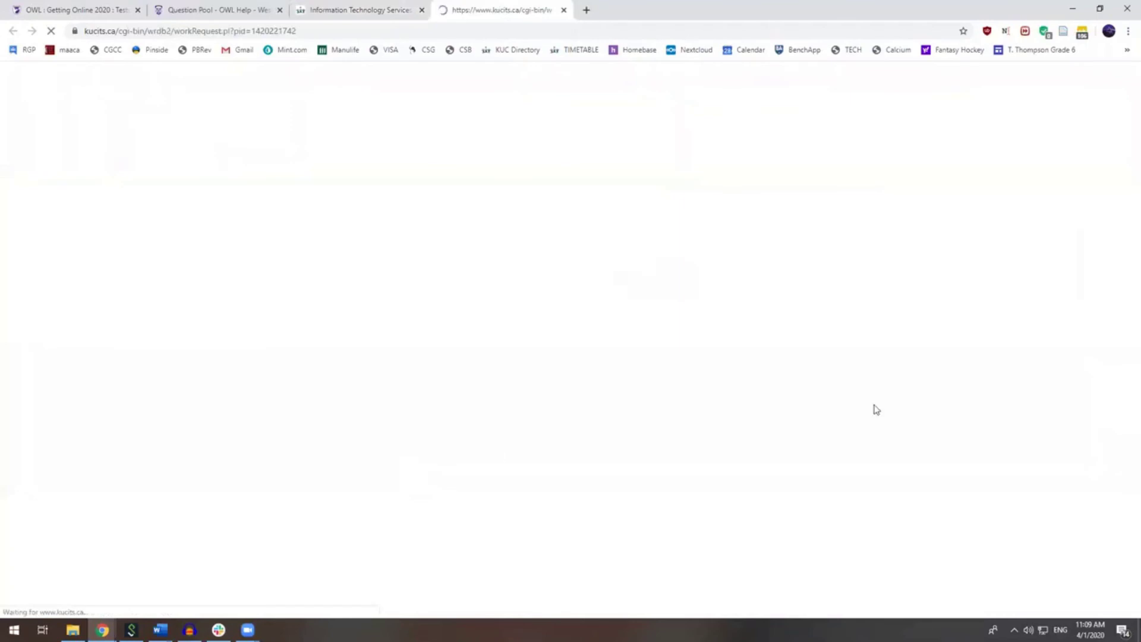